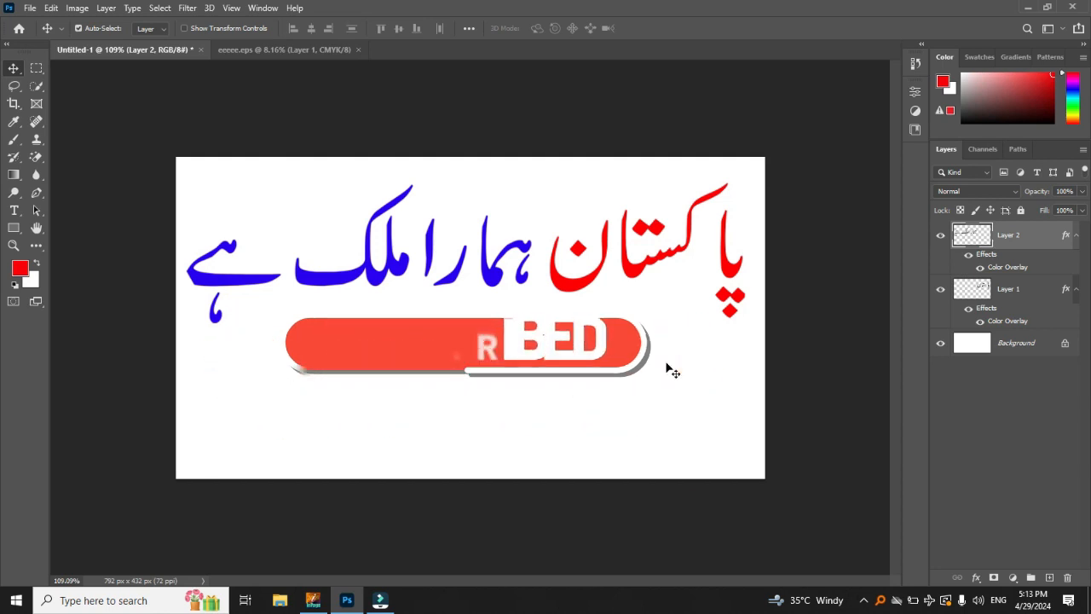
scroll(679, 218, up, 5)
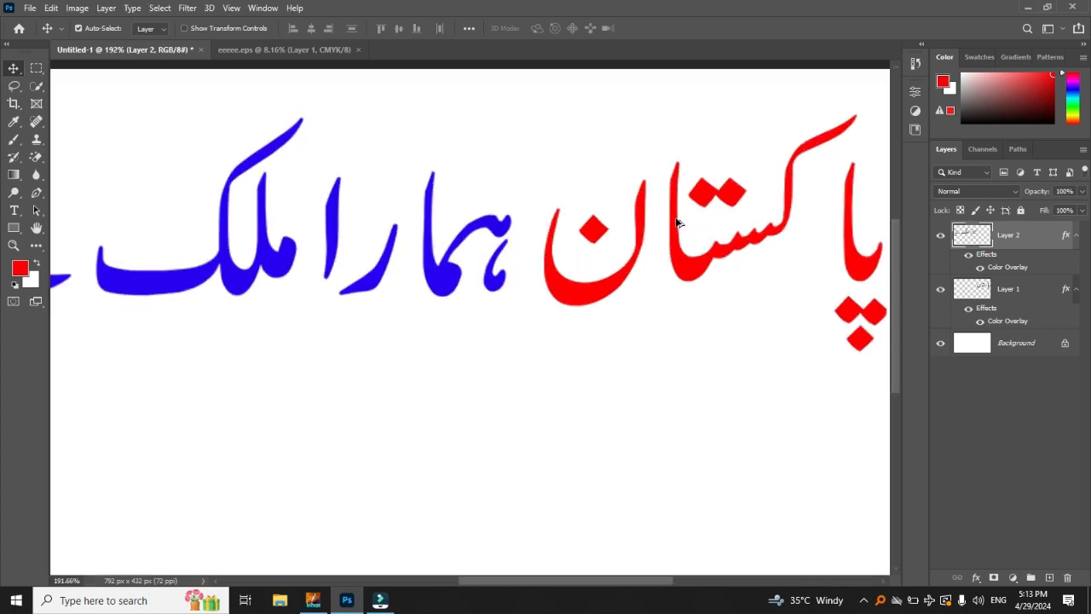
scroll(401, 341, down, 3)
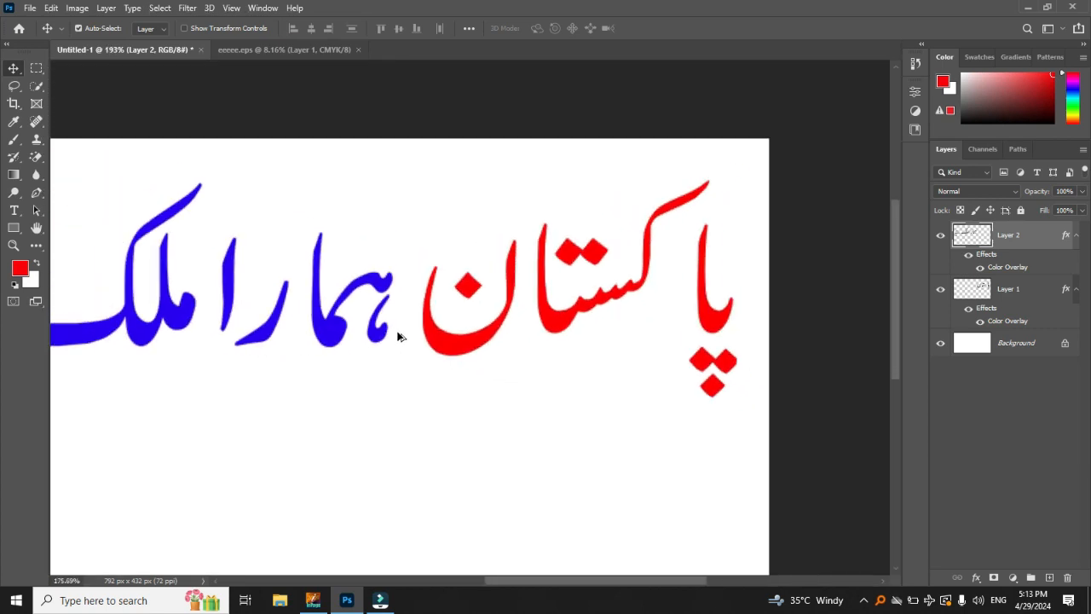
drag(236, 326, 304, 289)
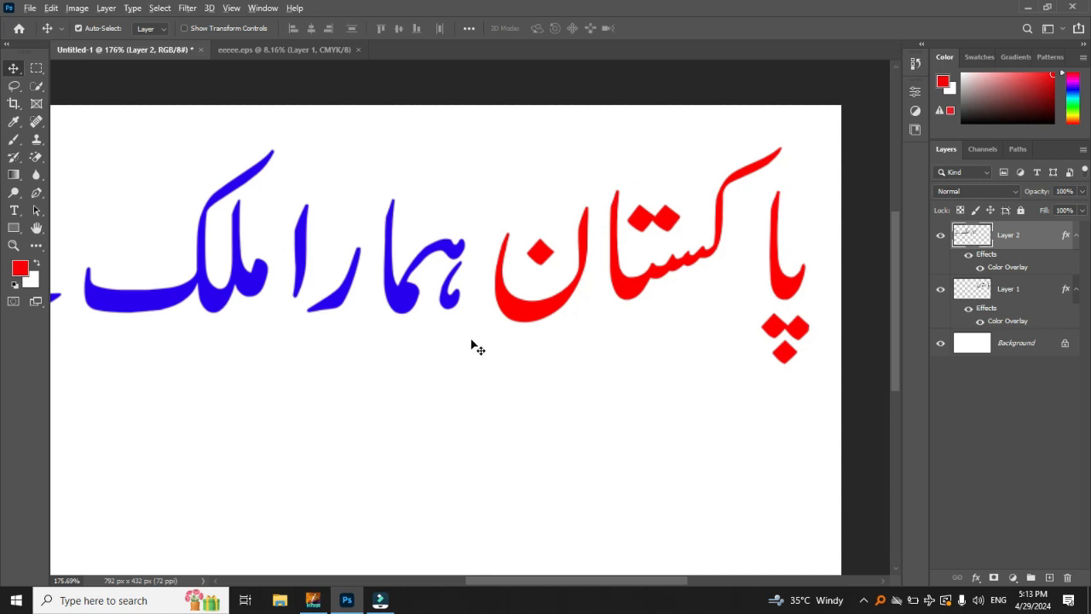
scroll(470, 343, down, 2)
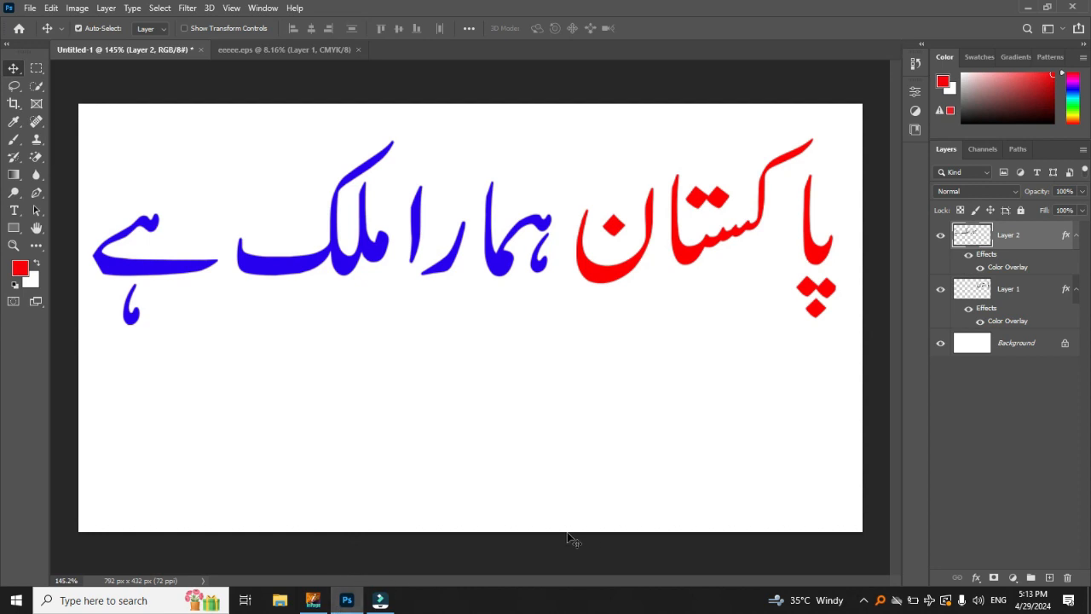
Step: Switch to InPage and select the whole Urdu sentence پاکستان ہمارا ملک ہے
click(313, 601)
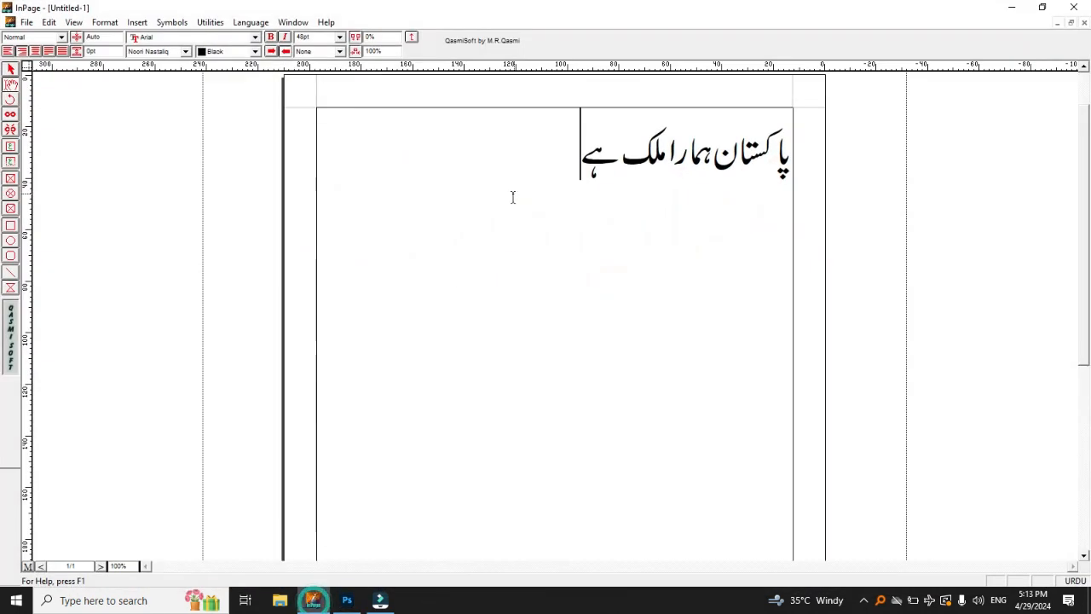
key(ctrl+a)
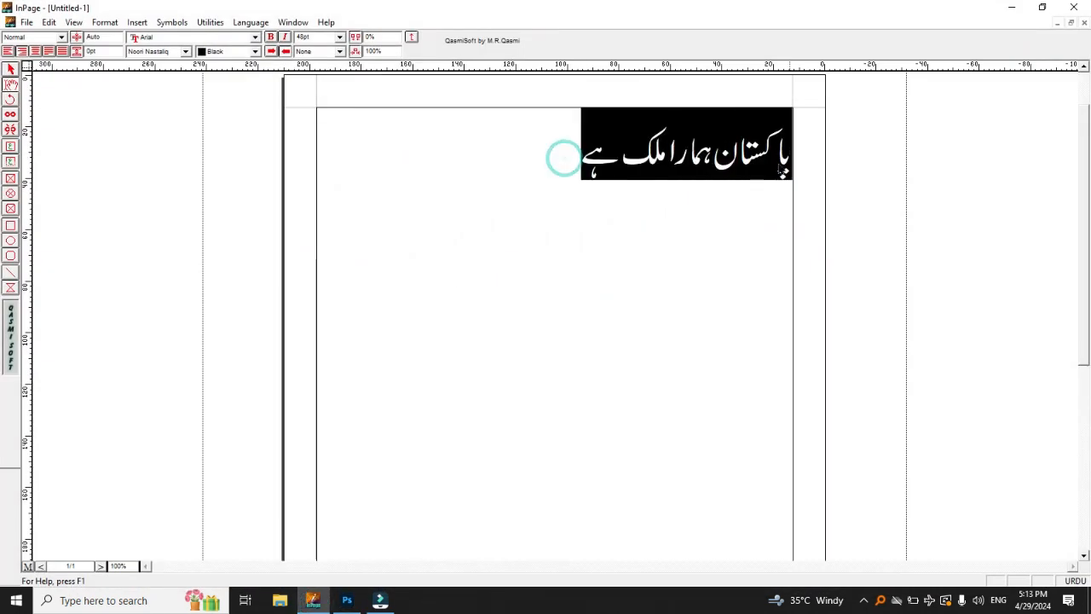
click(346, 603)
click(346, 602)
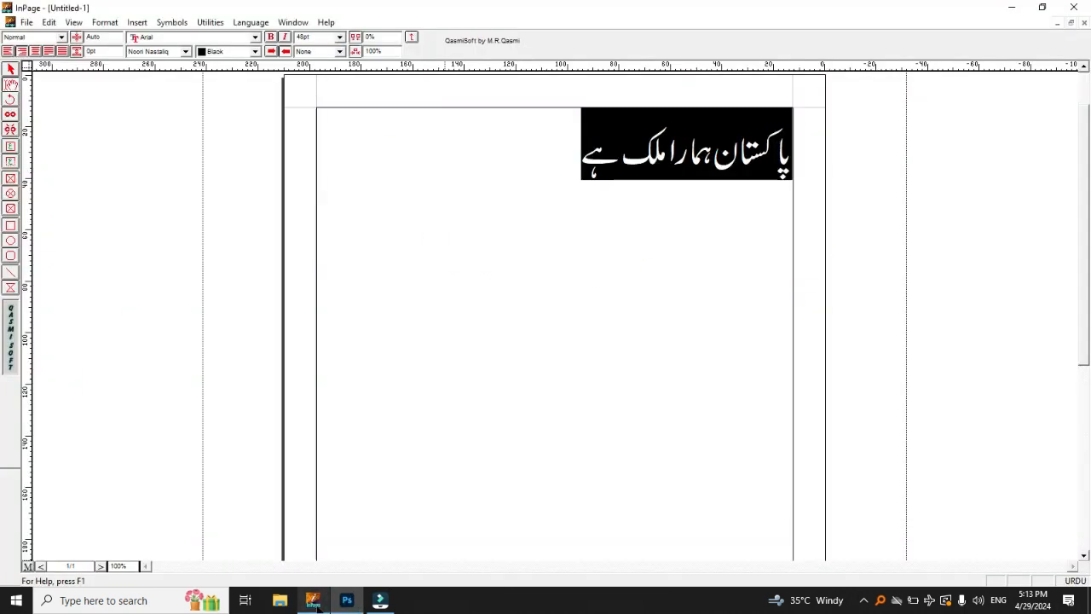
Step: Switch to Photoshop and shift the red word slightly right and the blue words slightly up on the canvas
click(347, 597)
drag(722, 243, 629, 278)
mouse_move(514, 273)
mouse_down()
mouse_move(503, 269)
mouse_move(516, 271)
mouse_up()
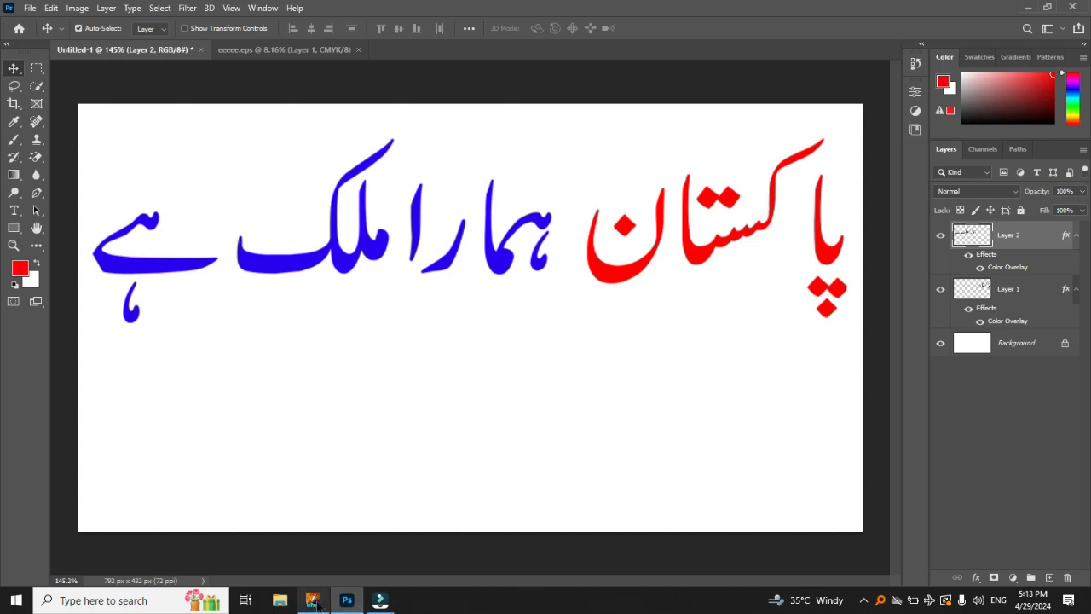
Step: Switch to InPage and replace the selected sentence with وہ سکول جاتا ہے
click(314, 601)
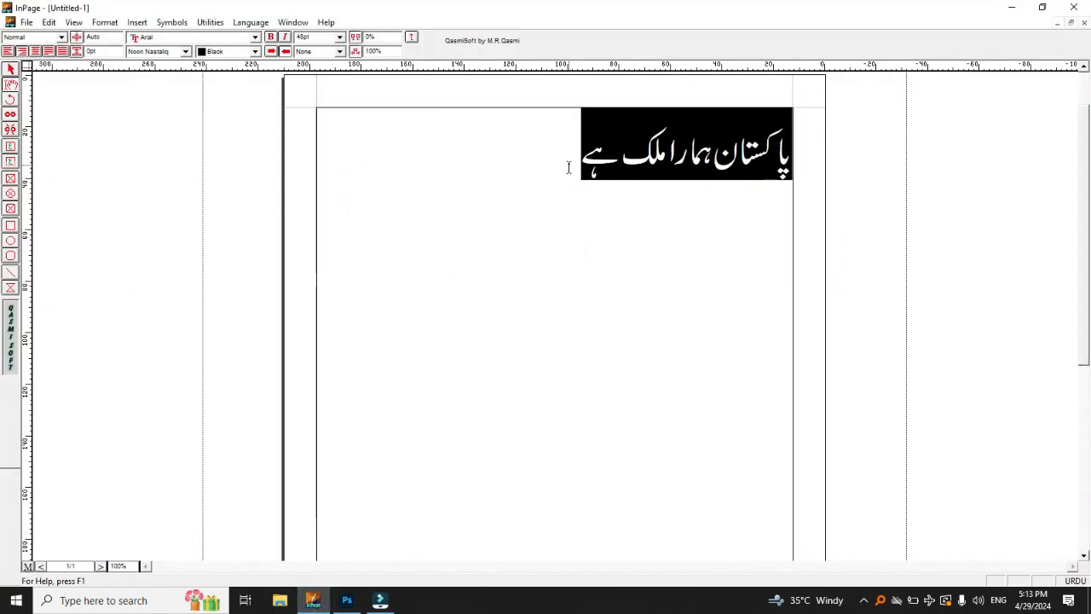
key(Delete)
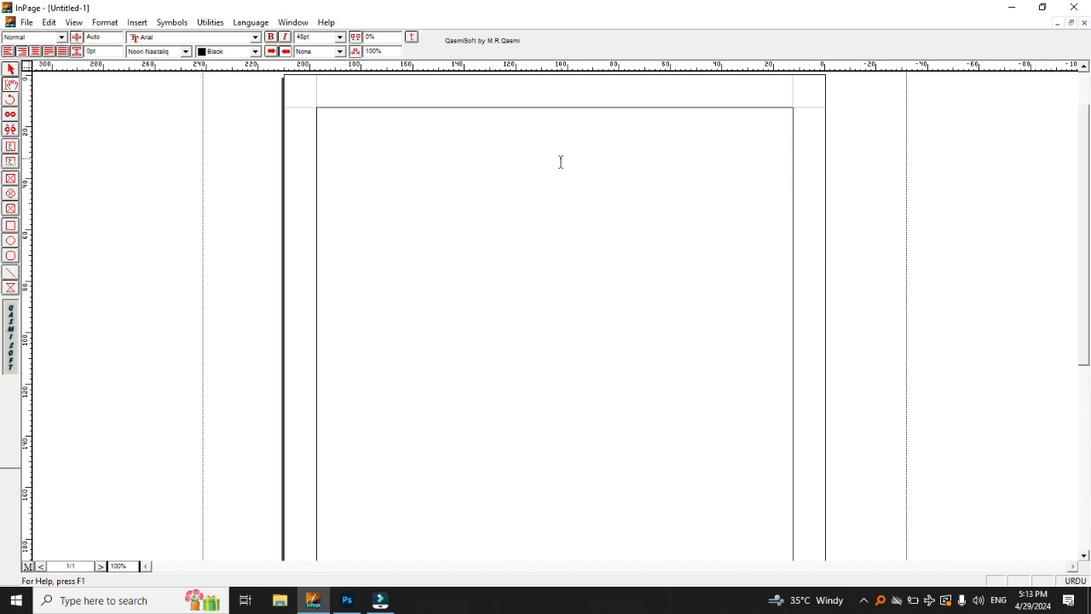
text(wh skwl)
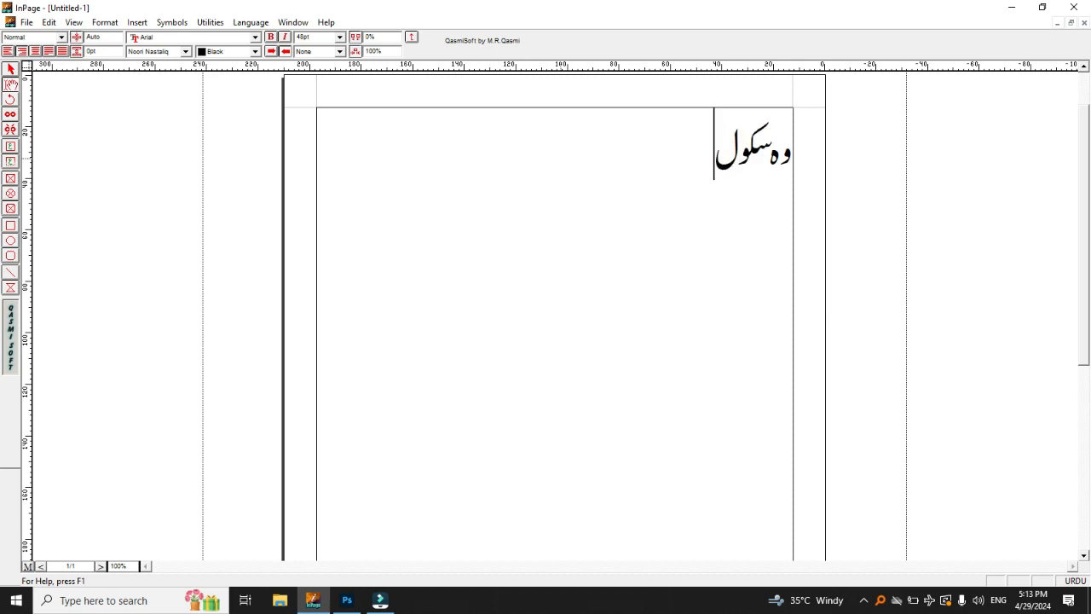
text( jata hy)
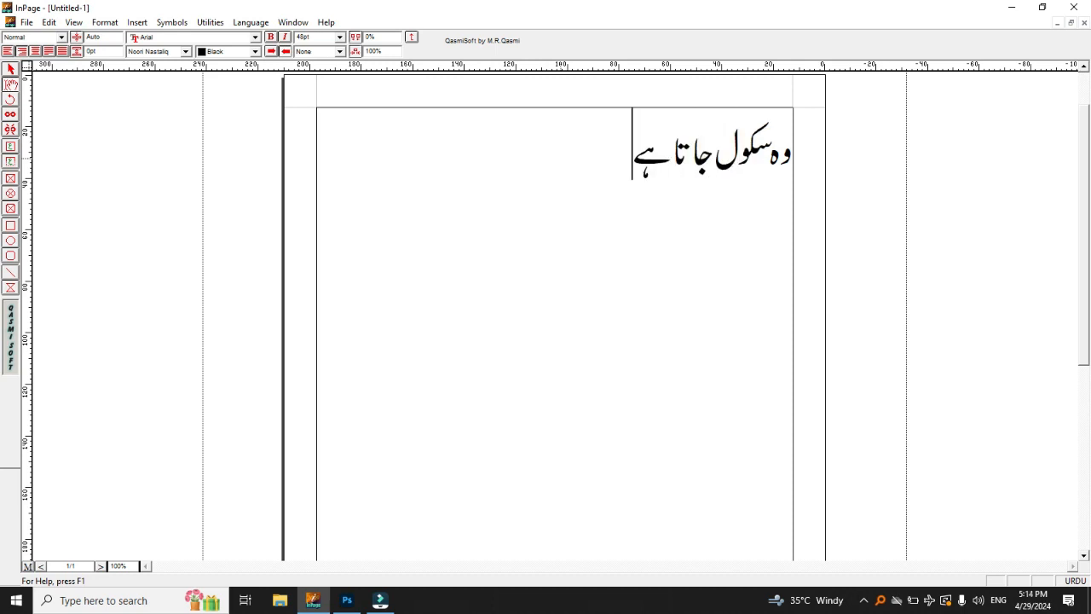
Step: Set the Urdu font of the word سکول to Bombay Black
double_click(721, 157)
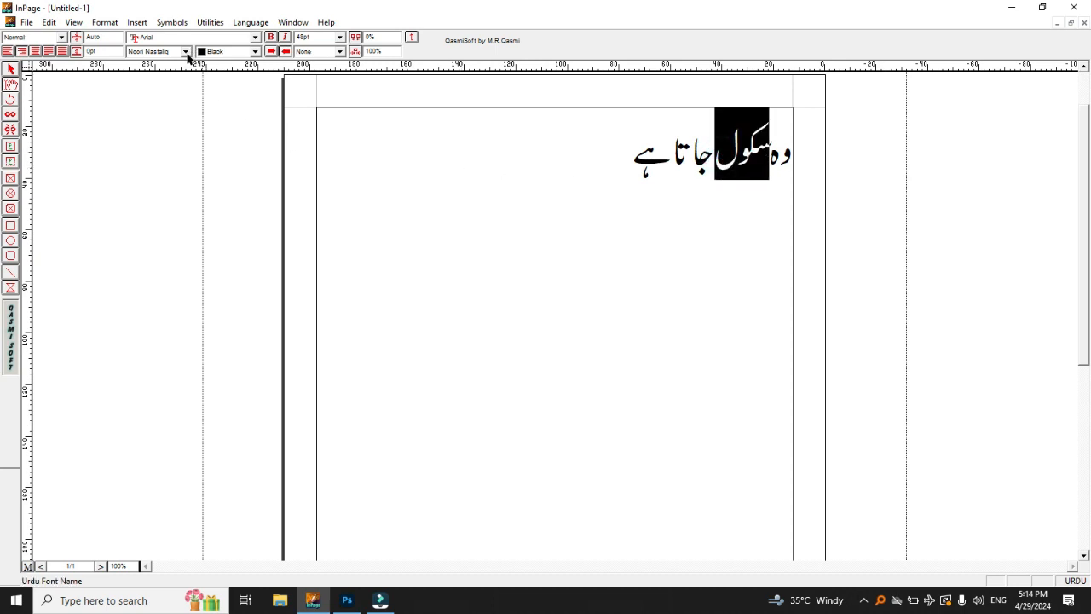
click(185, 52)
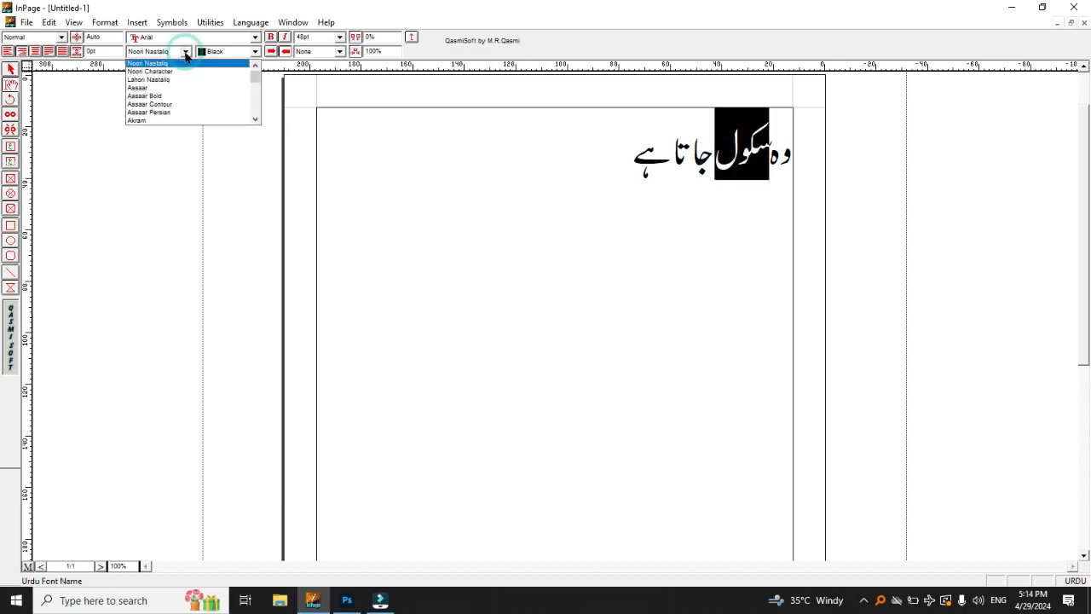
scroll(175, 91, down, 1)
scroll(173, 87, down, 5)
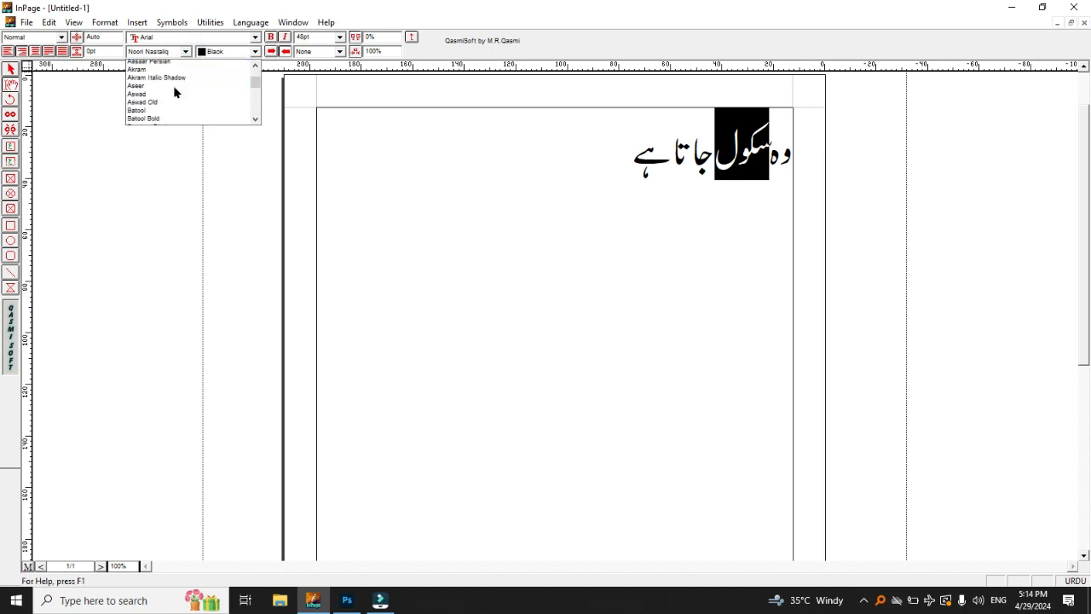
click(169, 104)
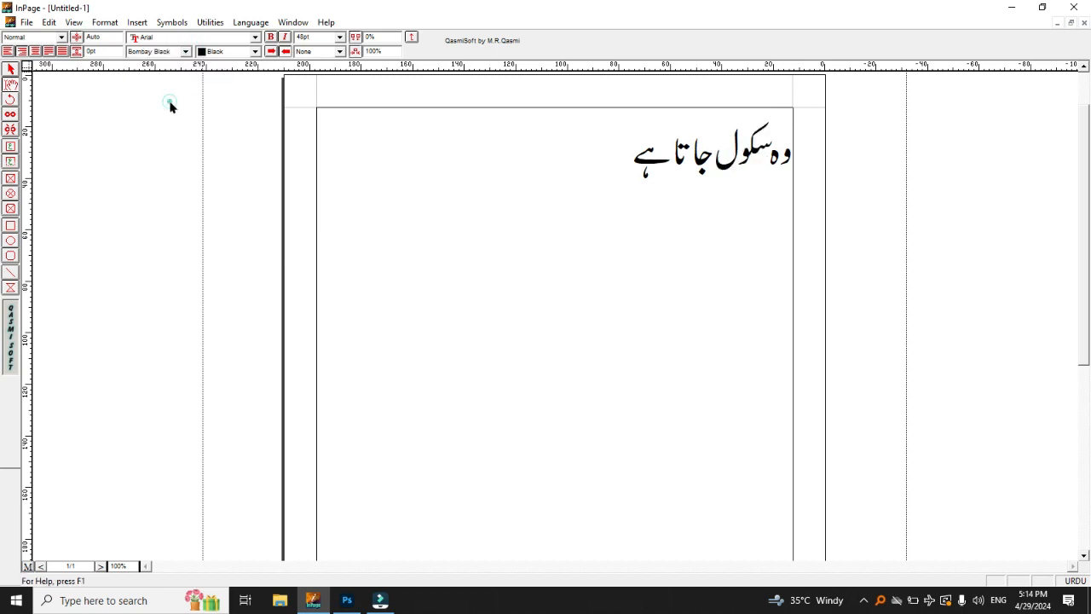
click(721, 194)
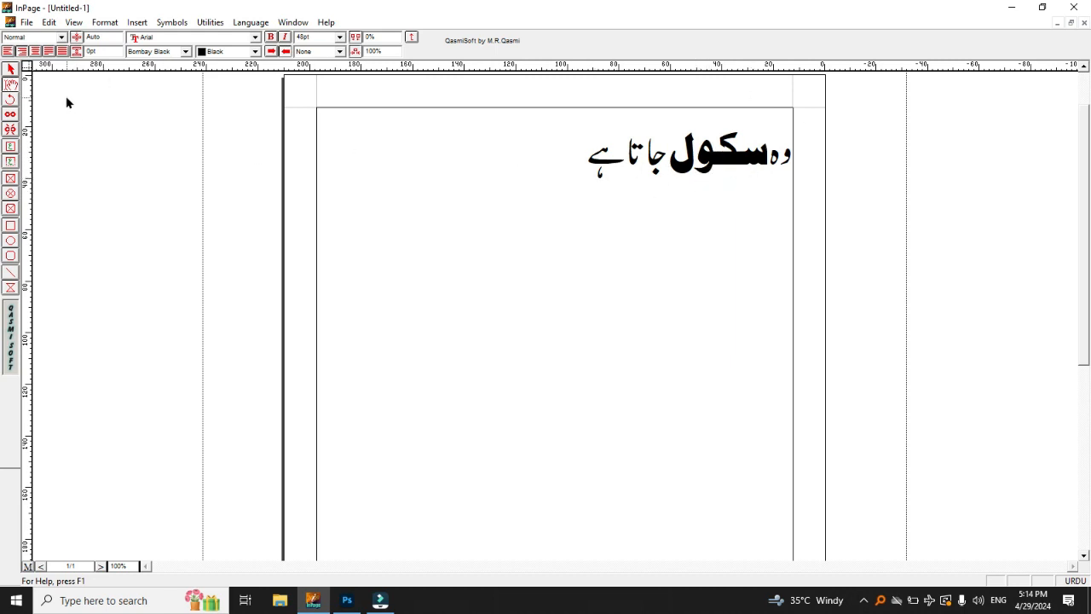
Step: Select and copy the whole sentence وہ سکول جاتا ہے
drag(562, 149, 791, 154)
right_click(720, 150)
click(777, 223)
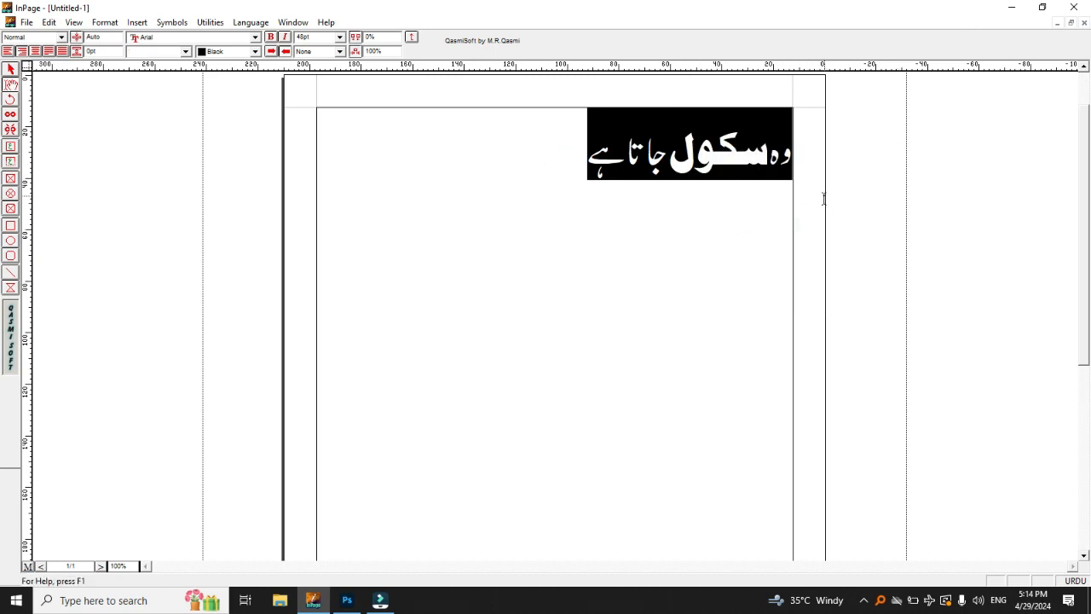
Step: Switch to Photoshop and try to paste the copied sentence as horizontal text below the red and blue words
click(346, 599)
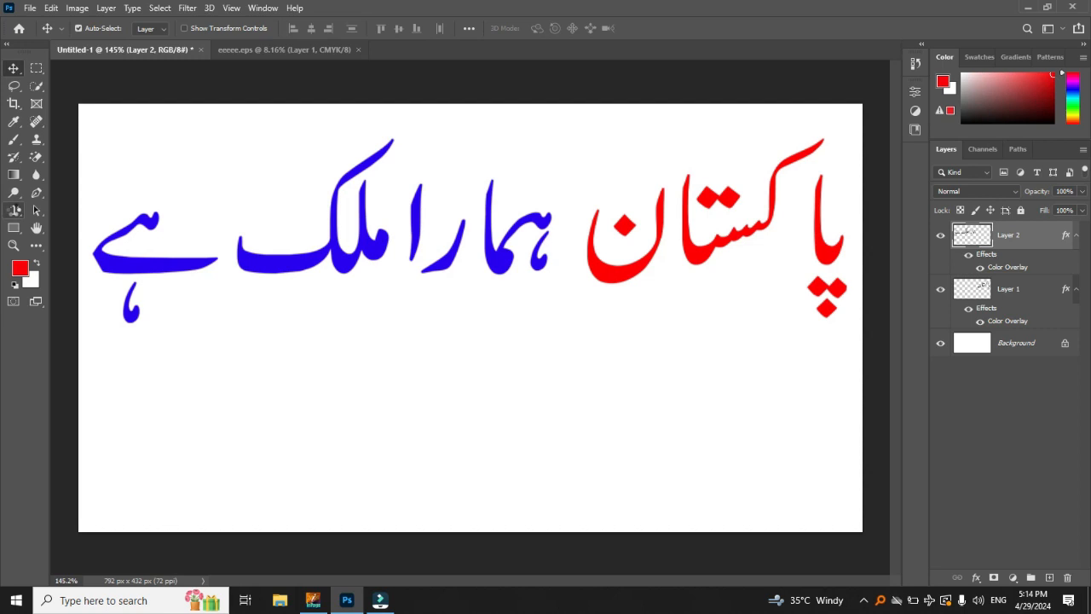
click(14, 211)
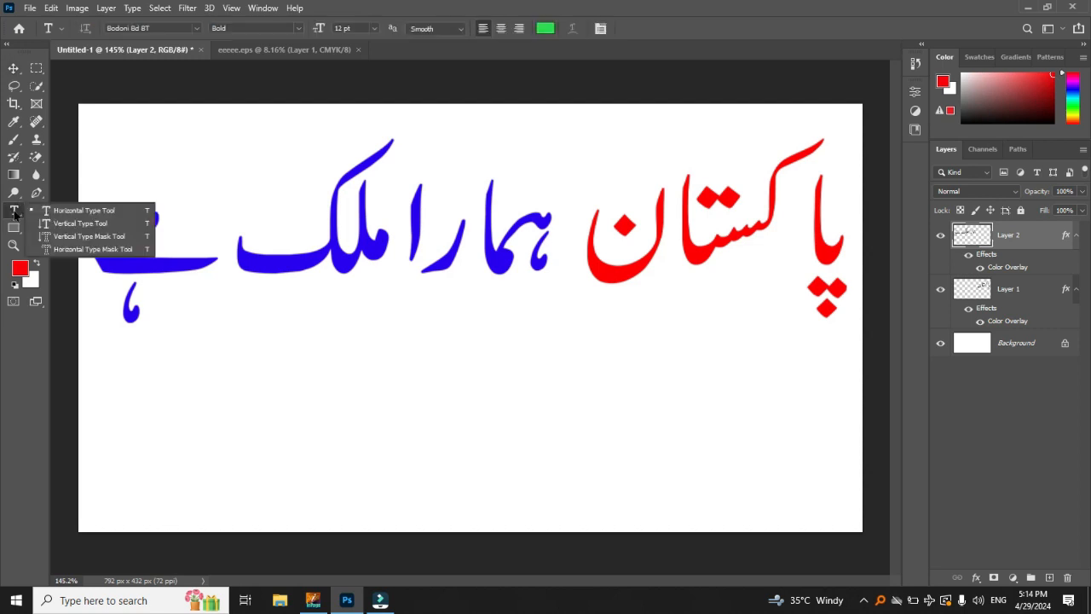
click(84, 217)
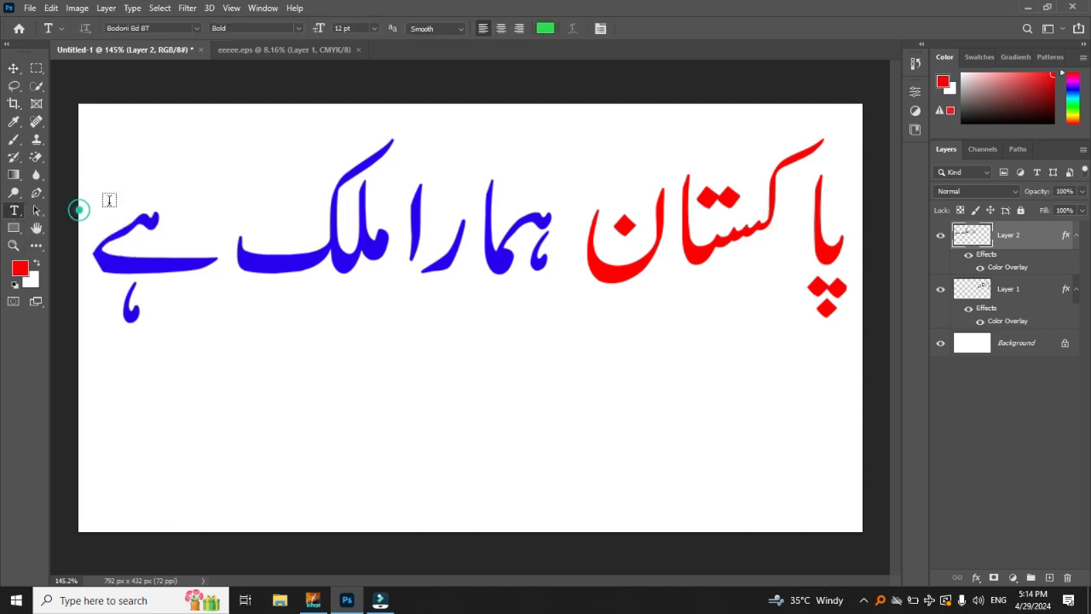
click(376, 453)
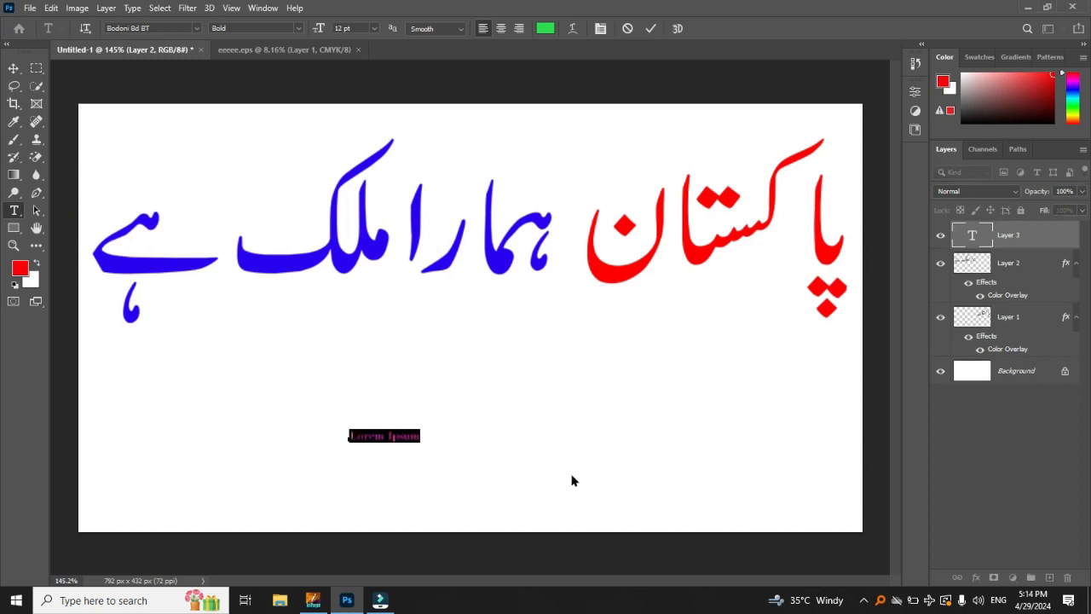
key(ctrl+v)
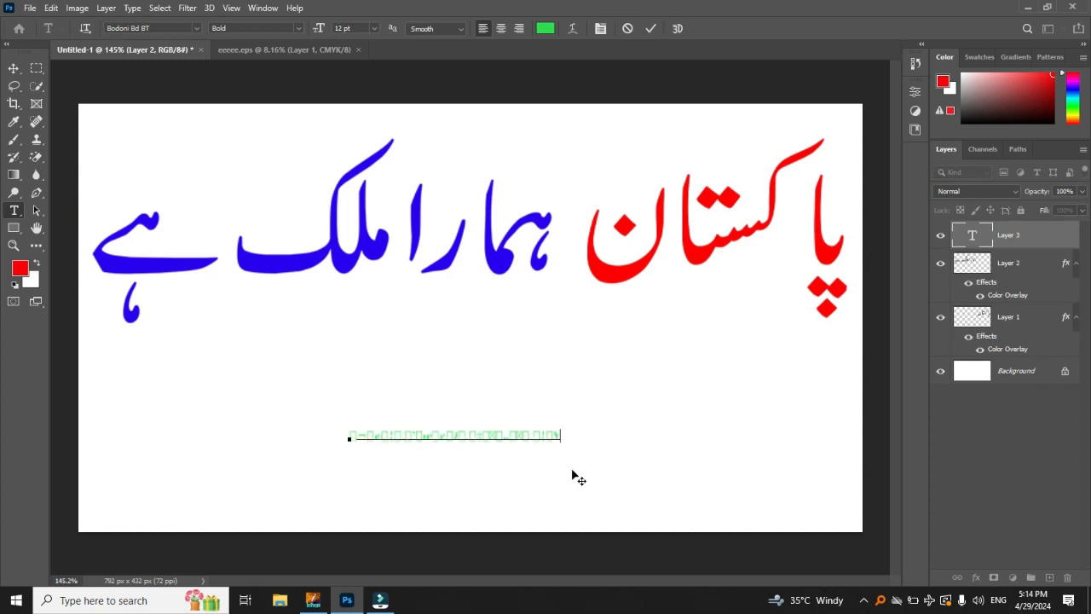
click(21, 62)
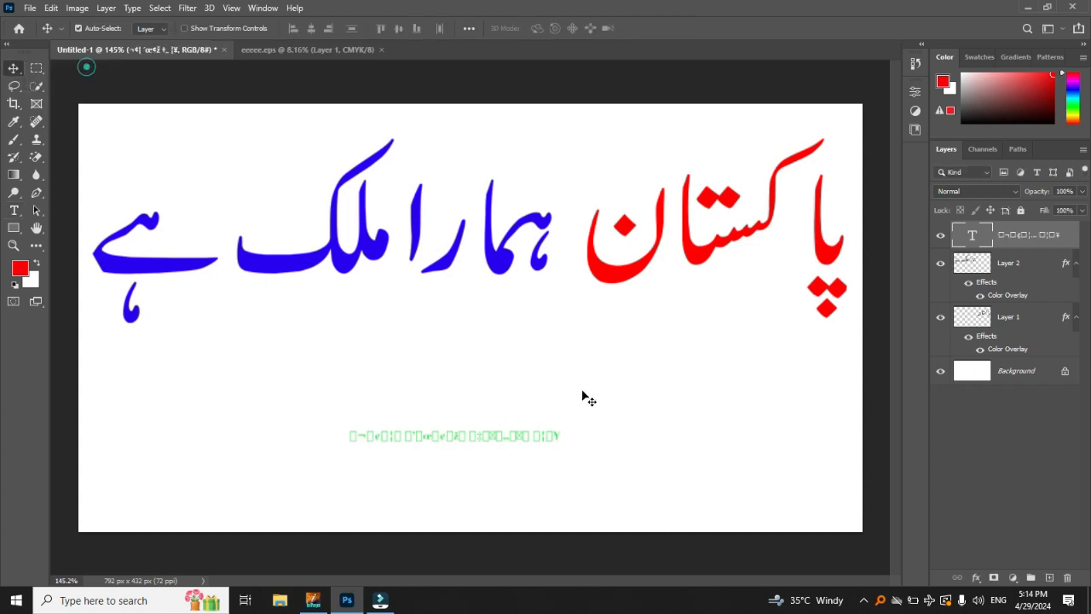
Step: Enlarge the pasted text line to about 191% and delete it
mouse_move(539, 434)
mouse_down()
mouse_move(526, 409)
mouse_move(529, 428)
mouse_up()
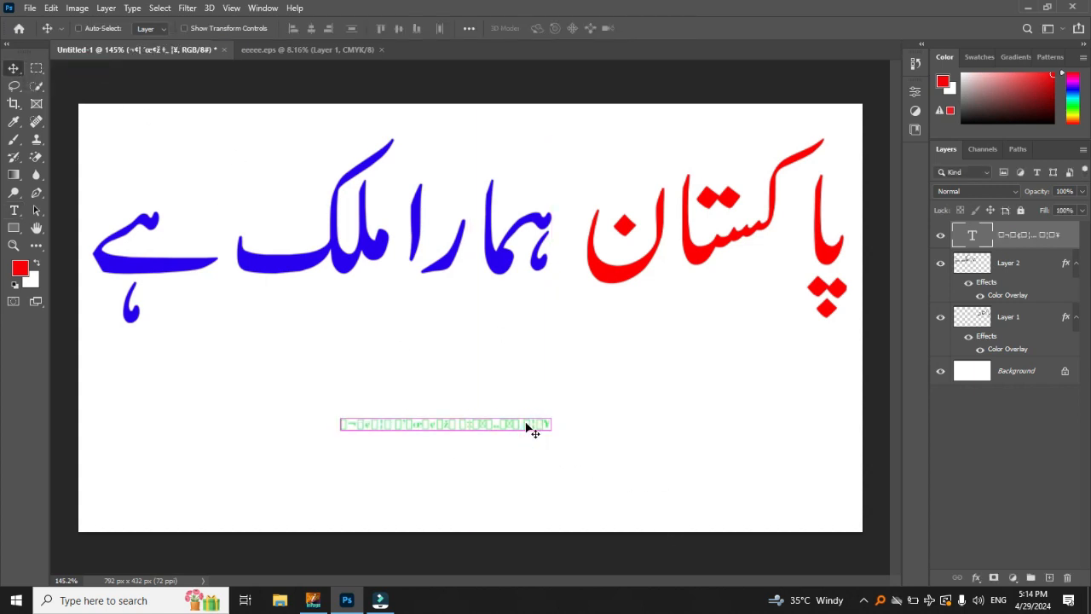
key(ctrl+y)
key(ctrl+t)
drag(553, 419, 740, 321)
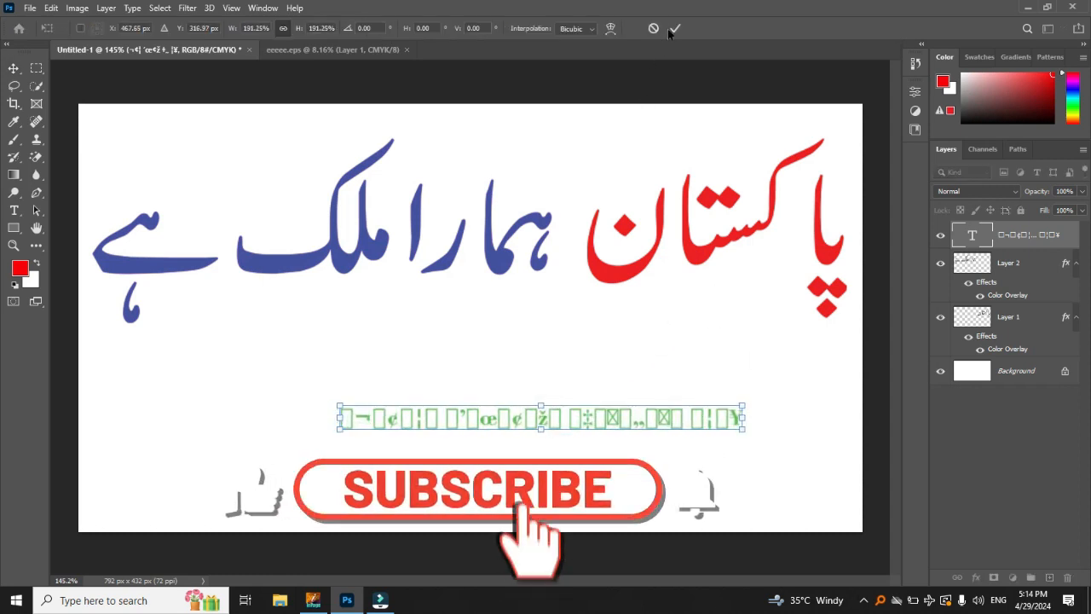
key(Return)
drag(738, 416, 669, 438)
key(Delete)
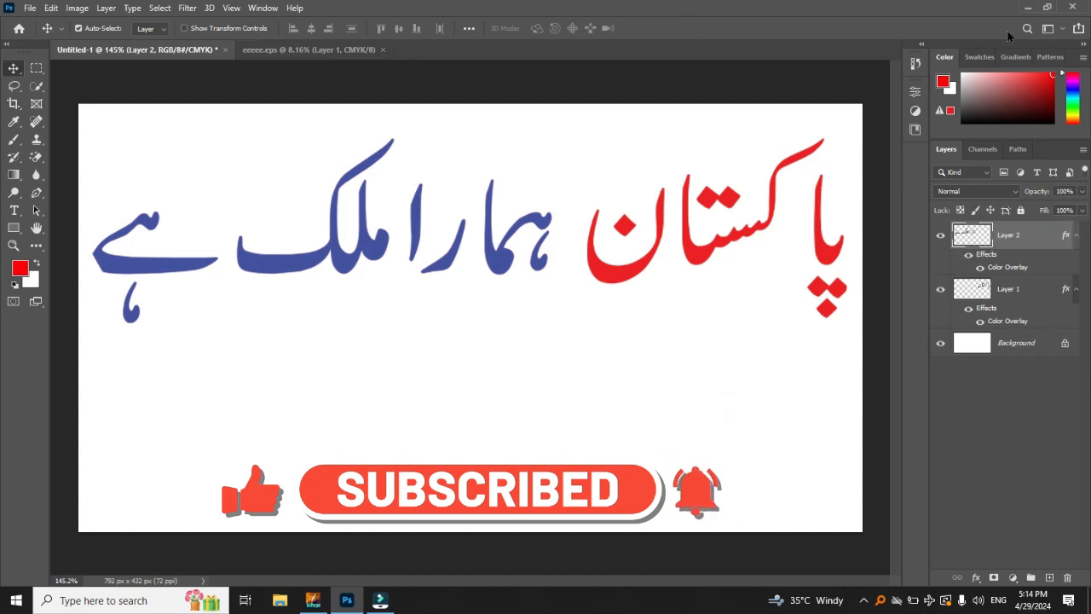
Step: Switch to InPage, deselect the sentence and activate the arrow selection tool
click(313, 600)
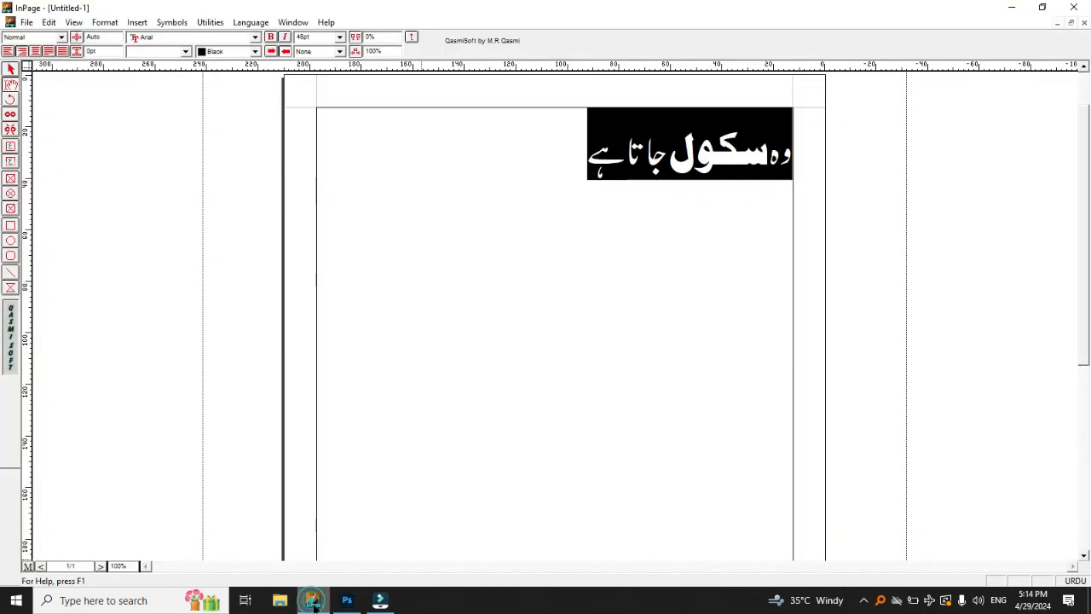
click(731, 198)
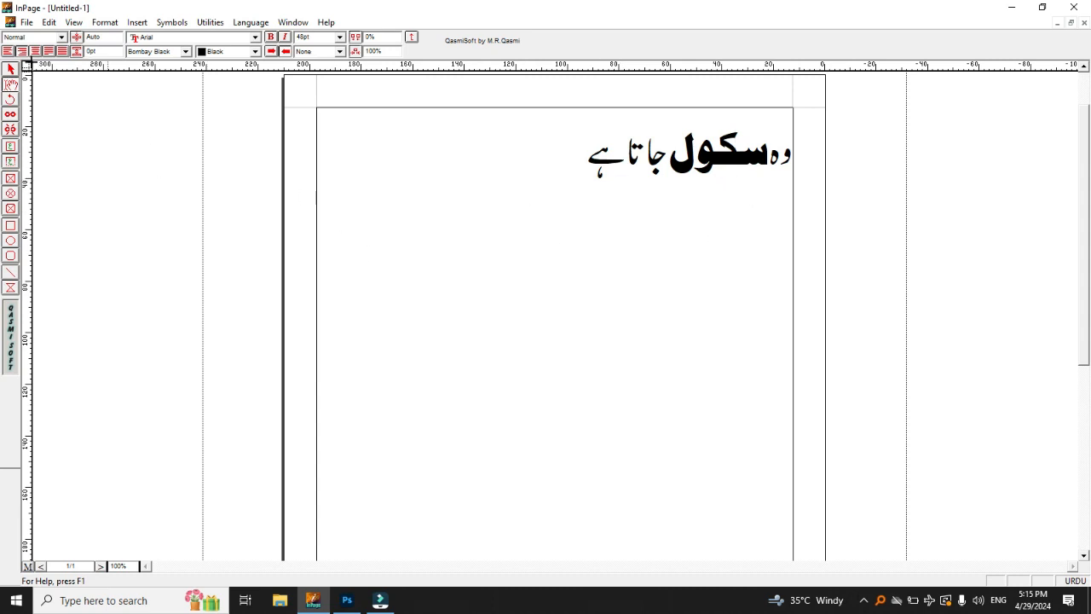
click(11, 73)
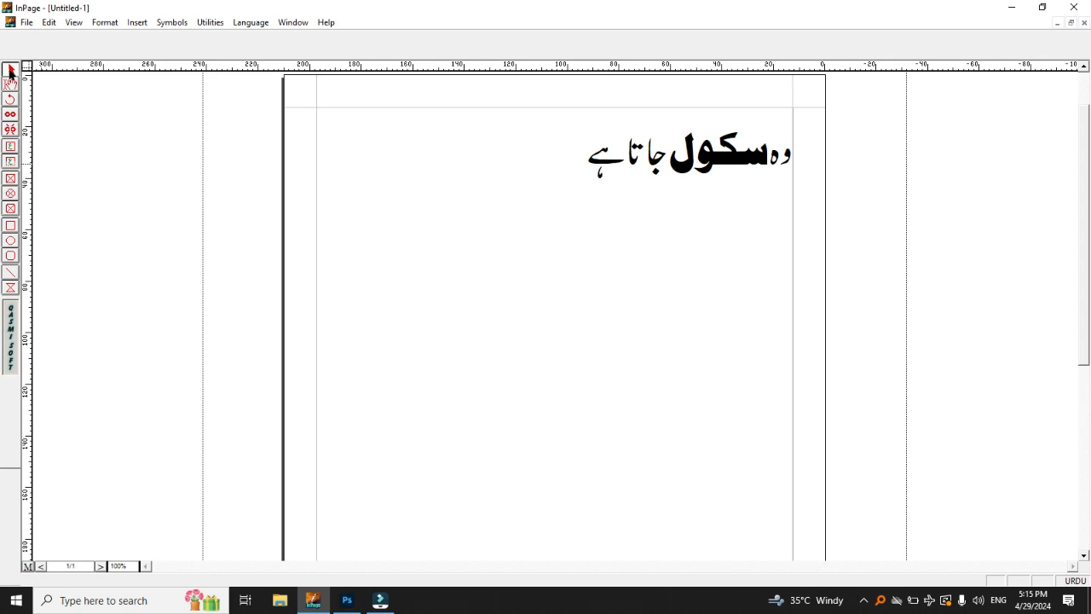
Step: Start exporting the page as a picture and choose the Desktop as the save location
click(27, 23)
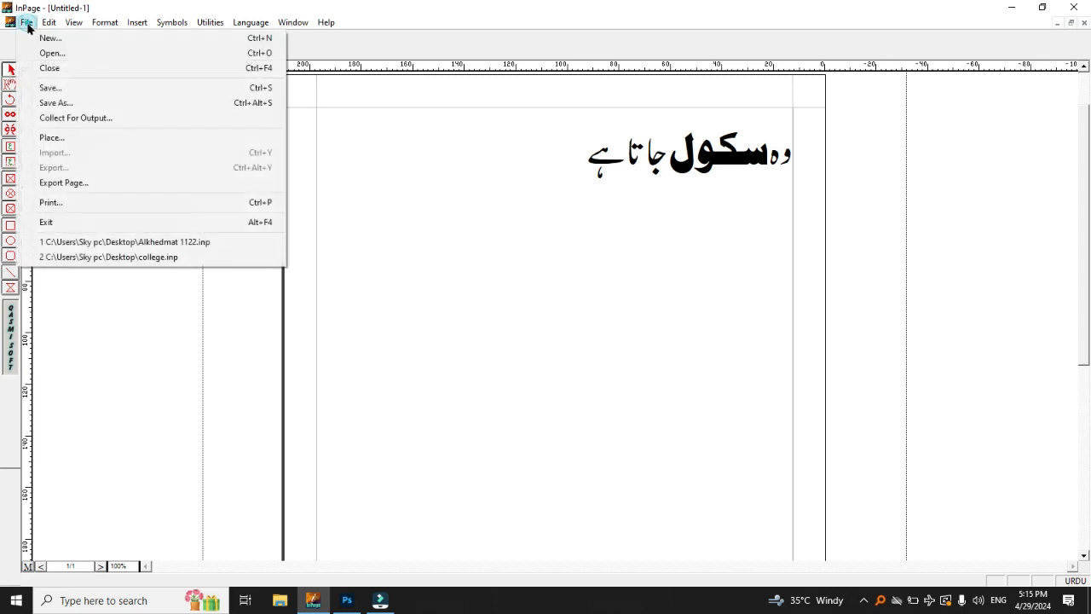
click(70, 184)
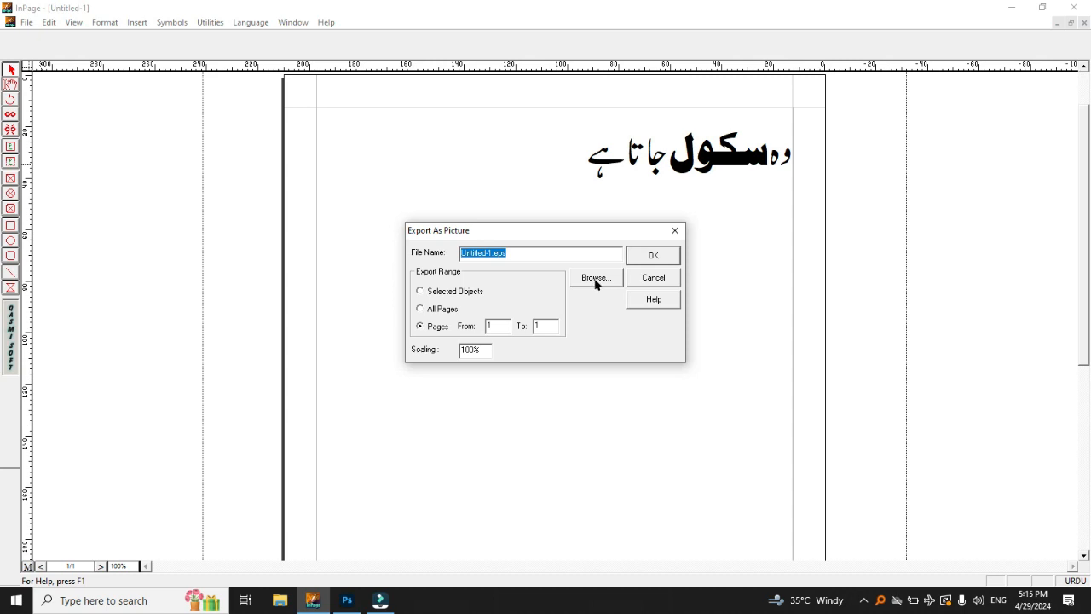
click(596, 279)
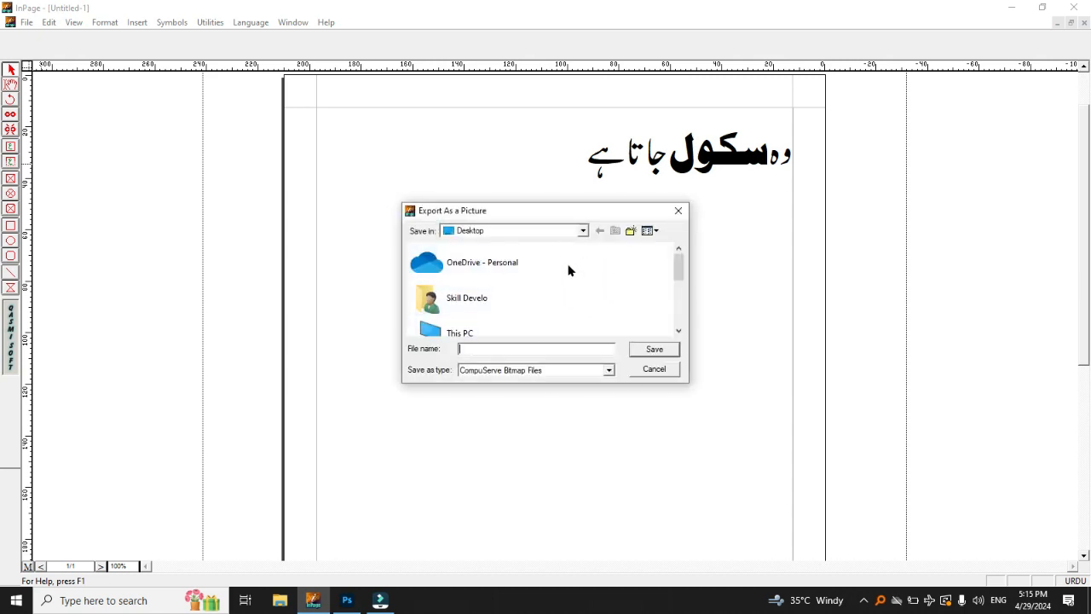
click(585, 231)
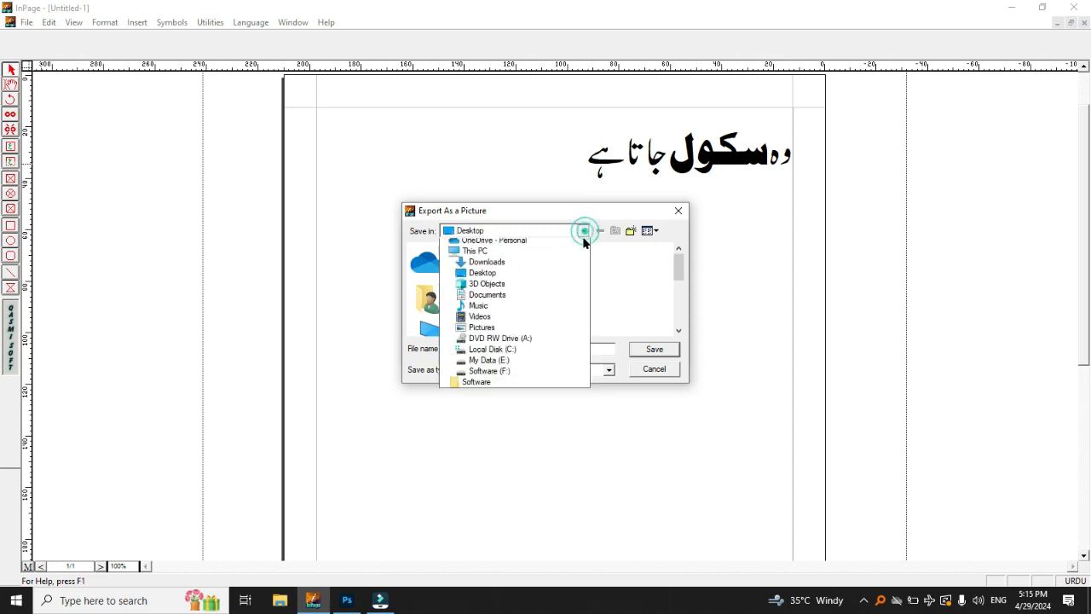
click(474, 244)
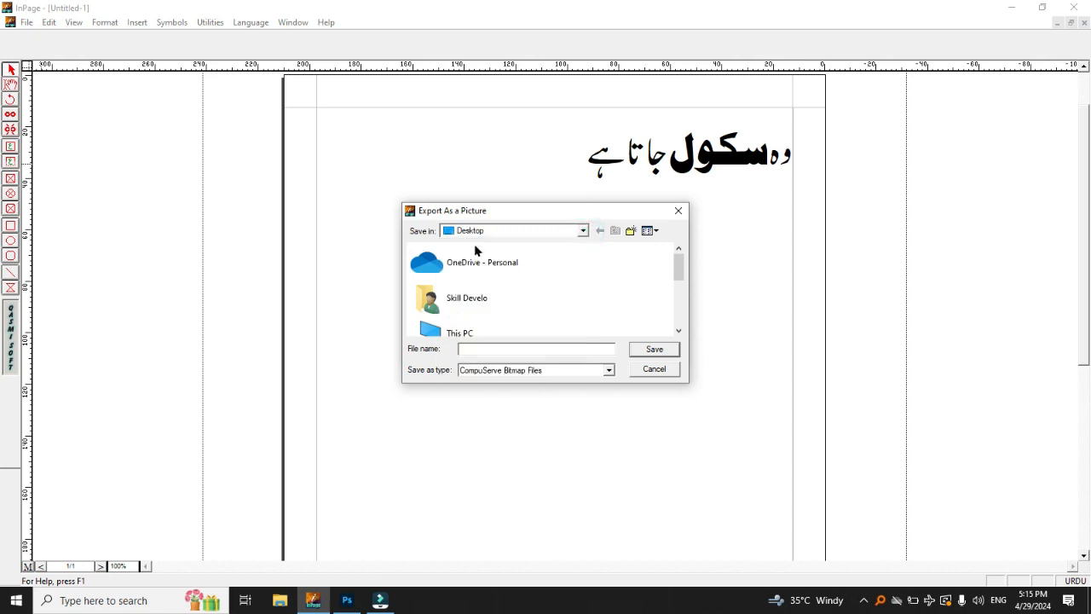
Step: Name the picture sssssss, set its type to Encapsulated PostScript Files, and export page 1 at 100% scaling
click(497, 349)
click(573, 373)
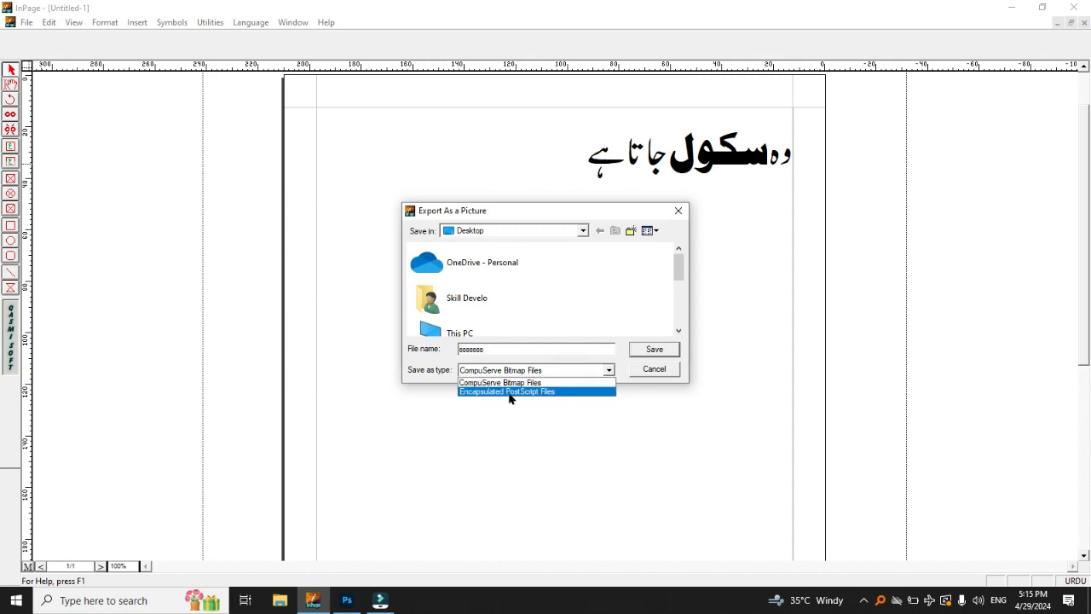
click(544, 392)
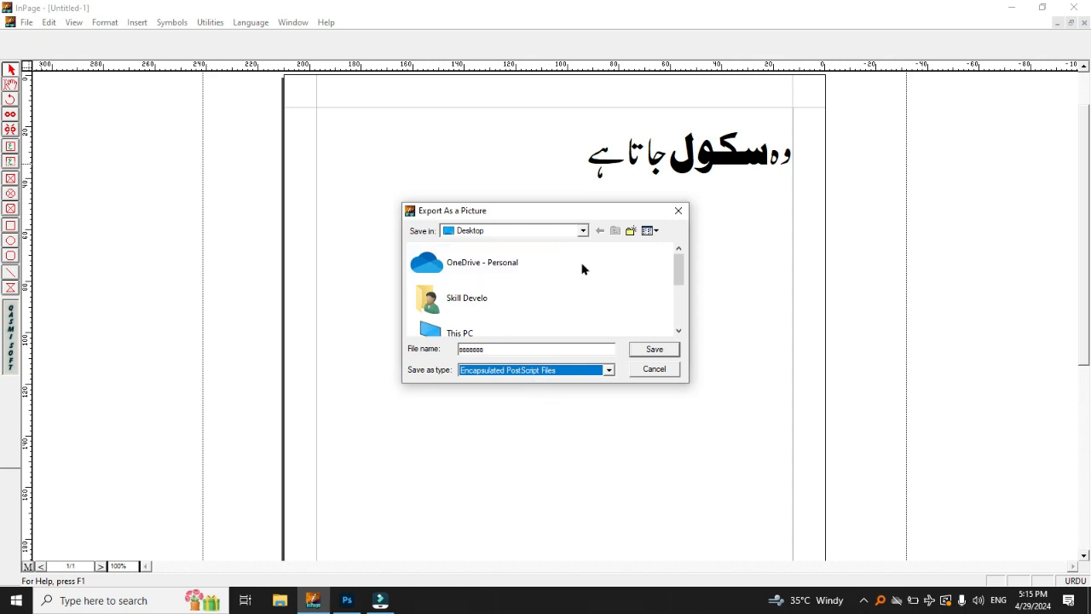
click(656, 351)
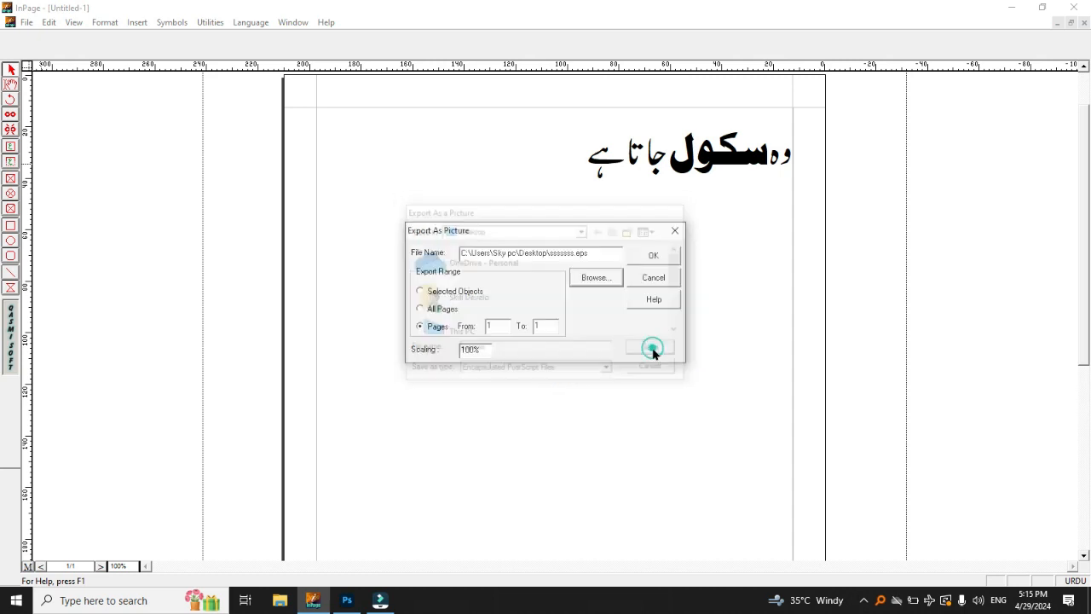
click(662, 257)
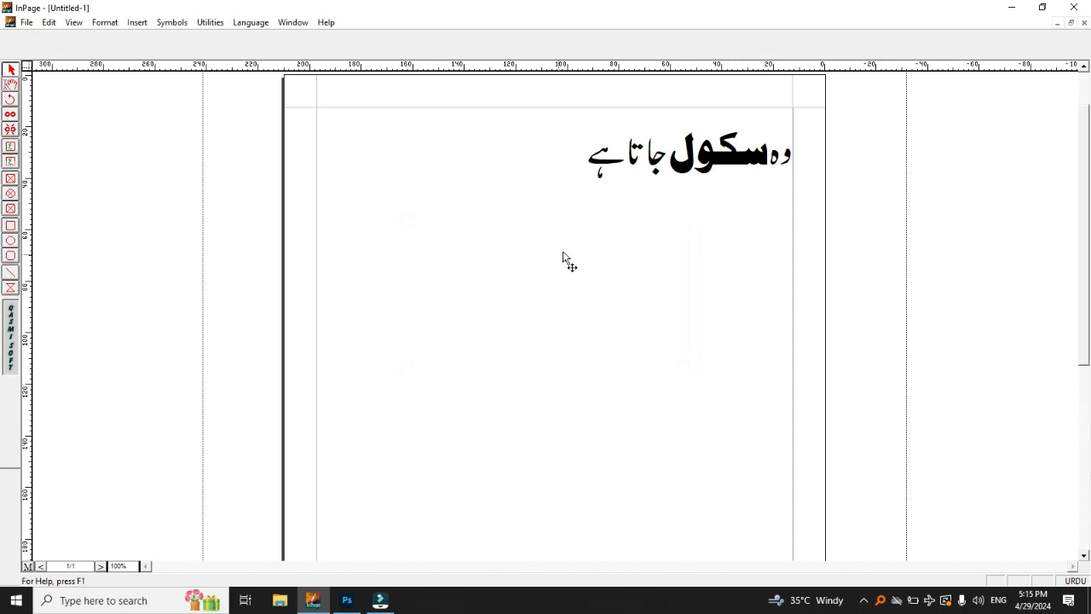
Step: Open the sssssss EPS file from the desktop as a separate Photoshop document, rasterized at 2400 pixels/inch in CMYK Color
click(1008, 10)
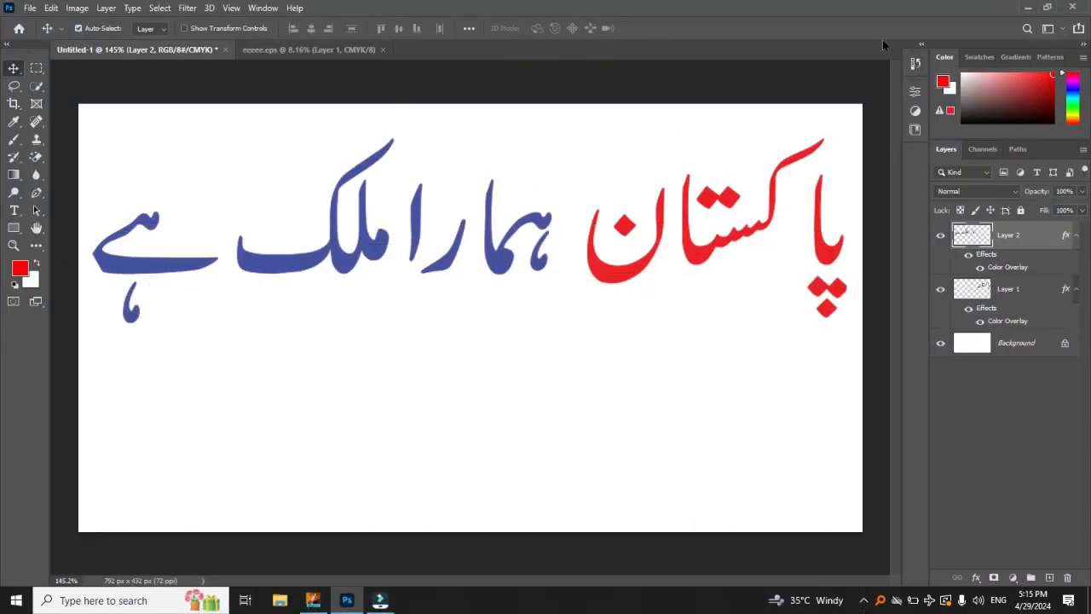
click(1027, 11)
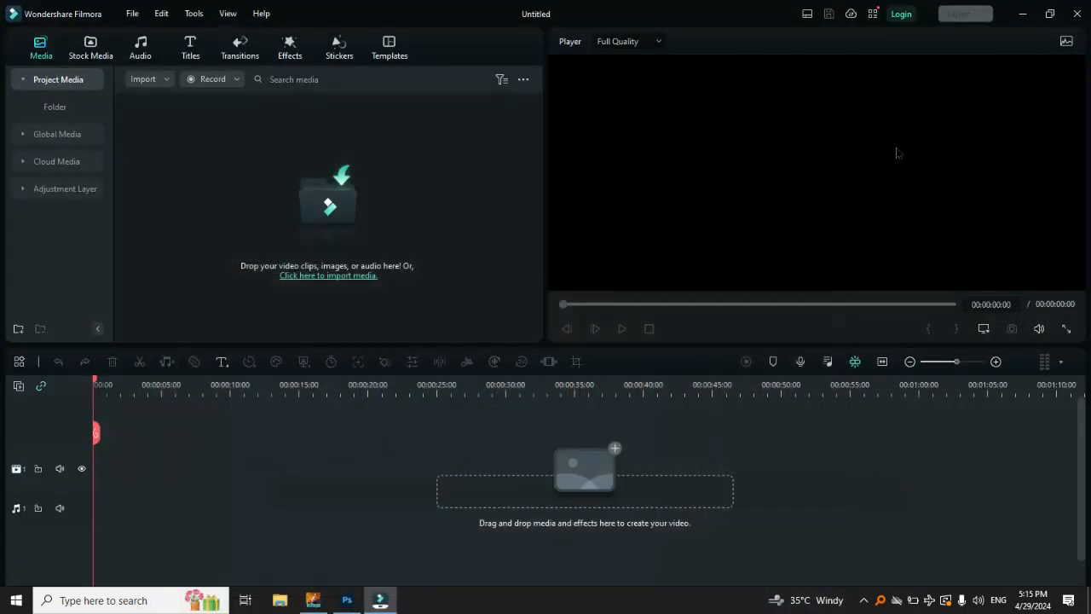
click(1022, 13)
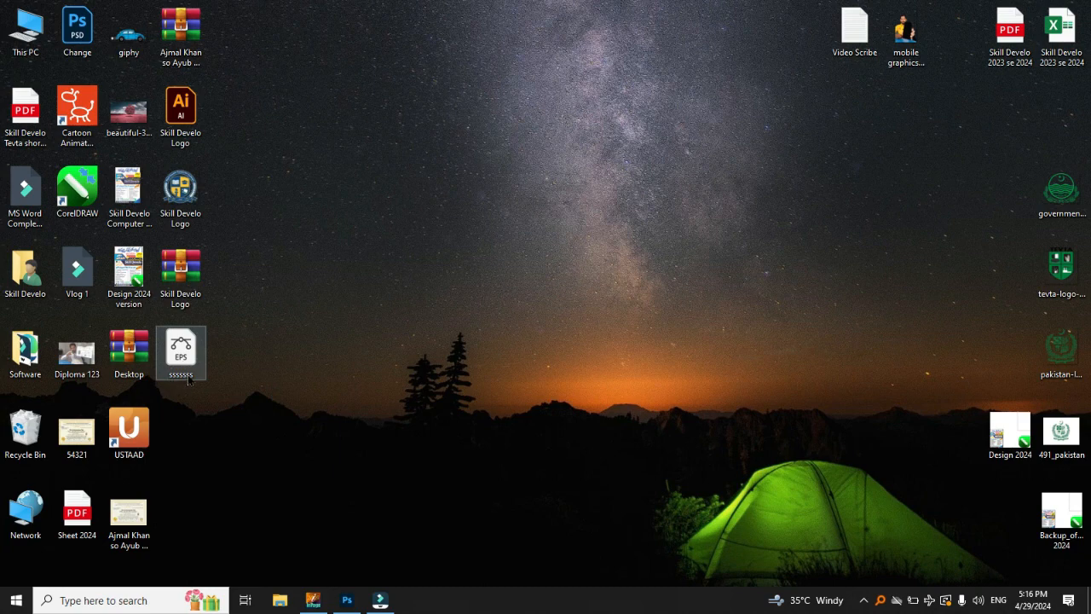
drag(185, 348, 435, 53)
drag(417, 53, 453, 44)
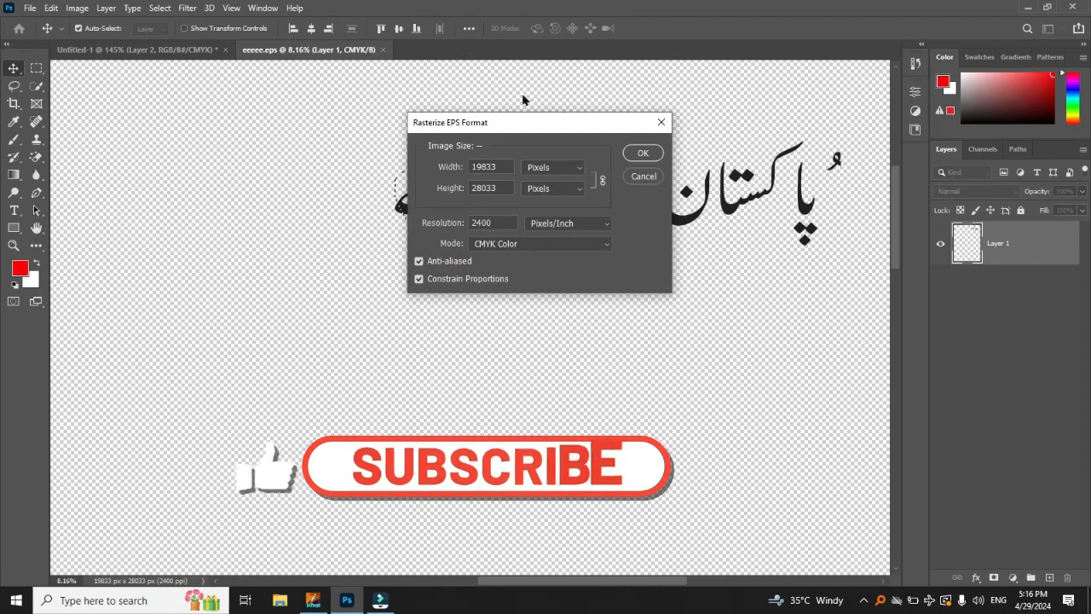
double_click(499, 223)
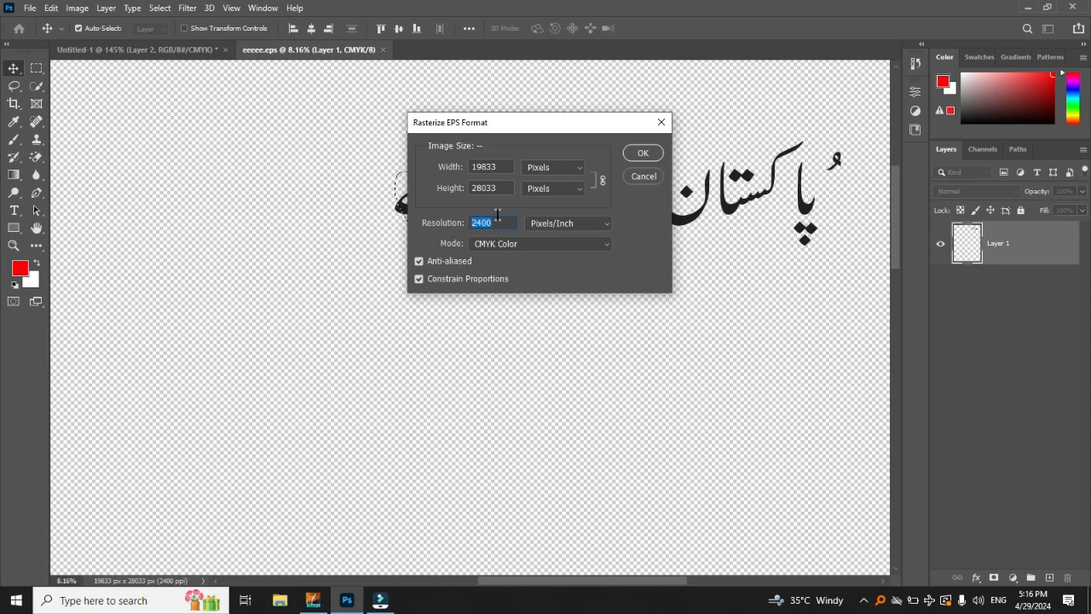
click(643, 154)
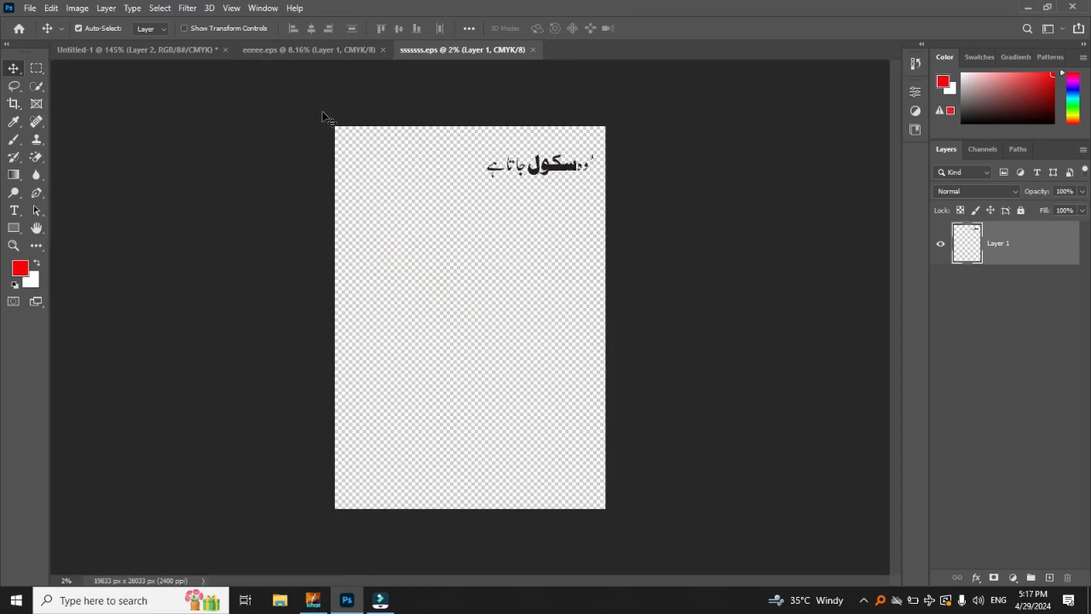
Step: Close the eeeee.eps document without saving its changes
click(346, 50)
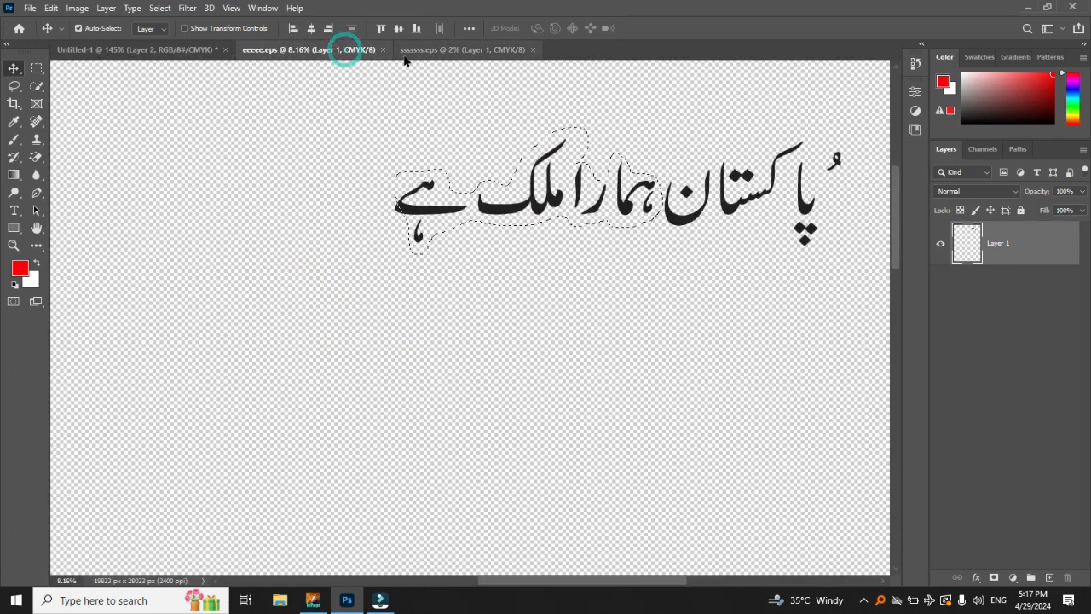
click(383, 49)
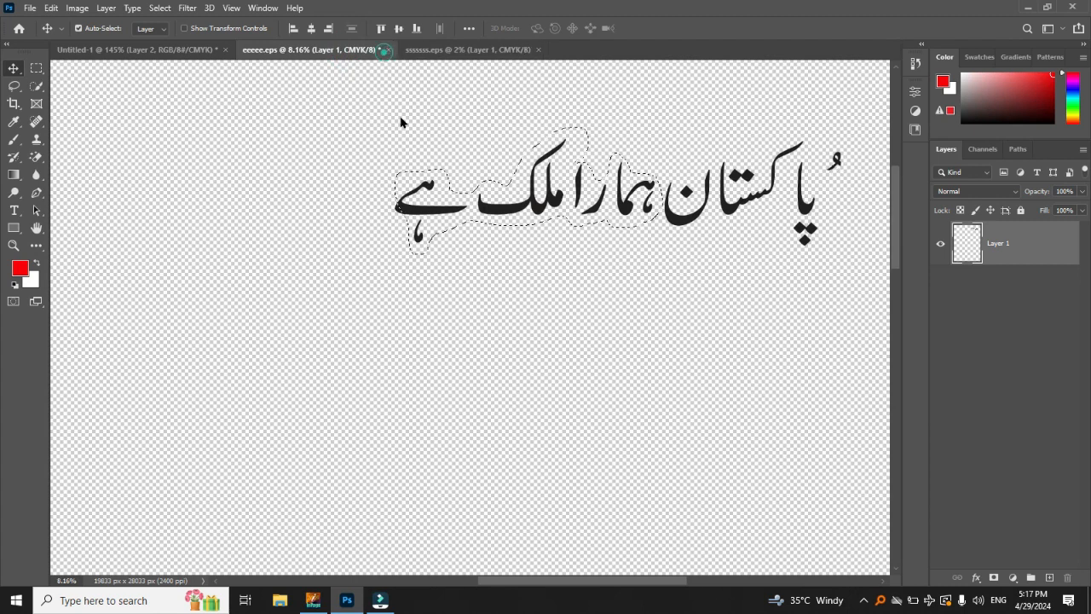
click(540, 227)
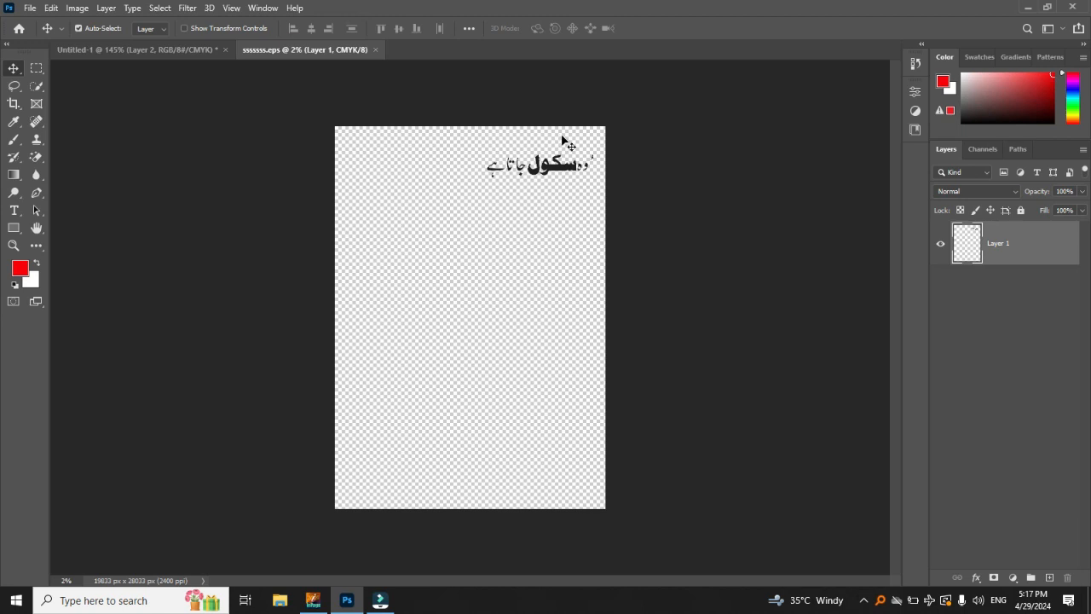
Step: Use the Move tool to copy the sentence layer from sssssss.eps into the Untitled-1 document
scroll(561, 151, up, 5)
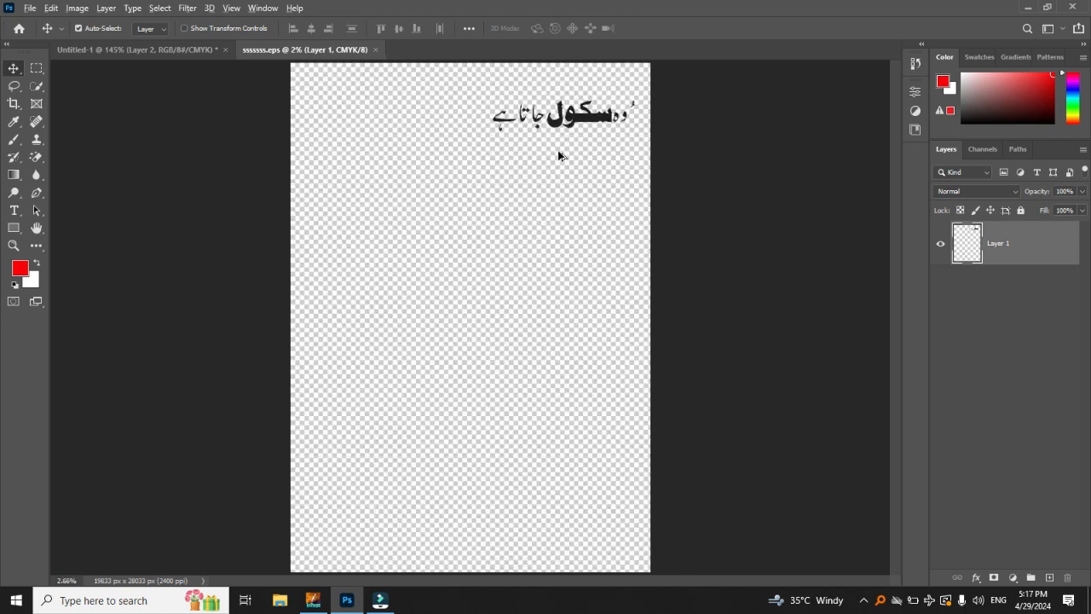
scroll(589, 89, up, 3)
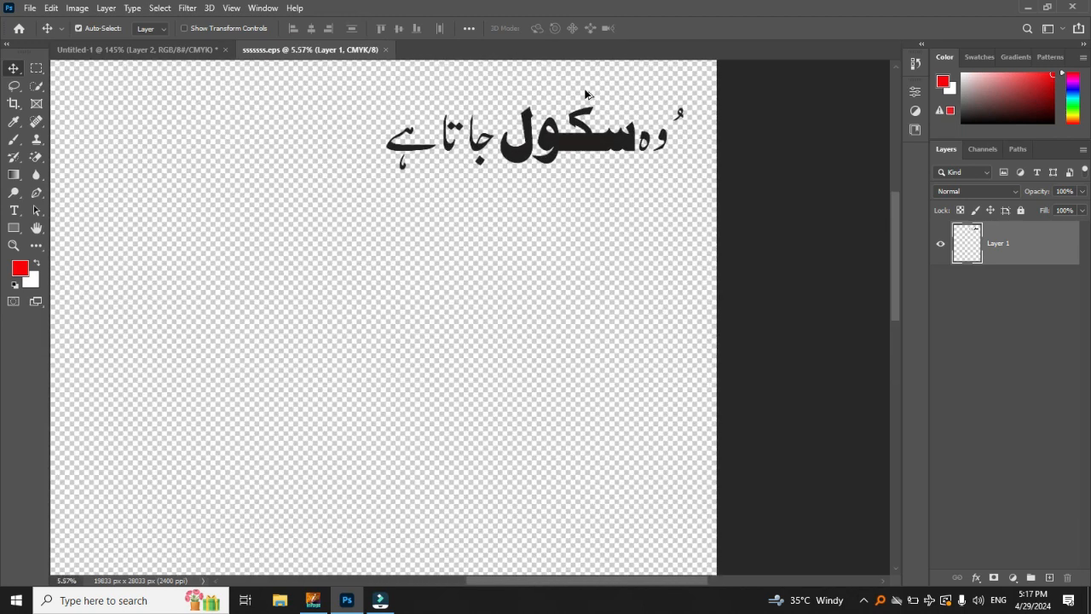
scroll(601, 140, up, 2)
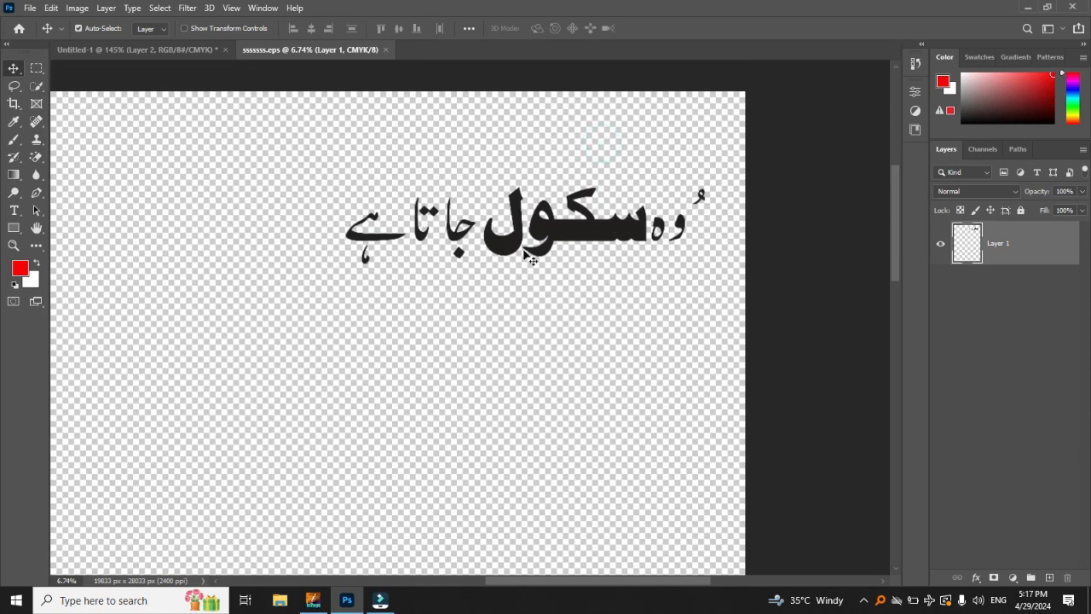
key(v)
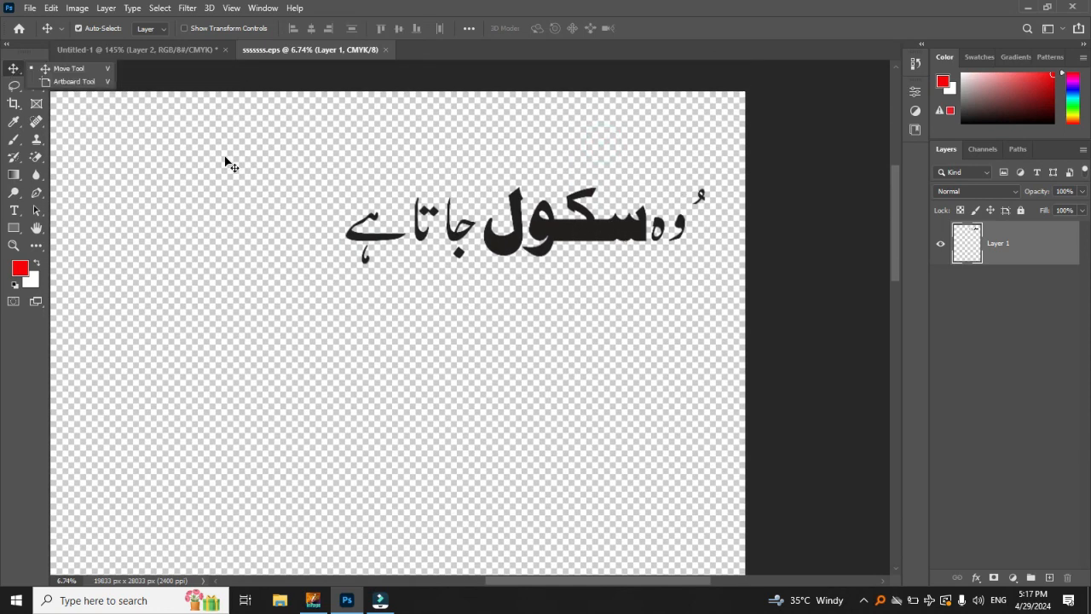
click(63, 68)
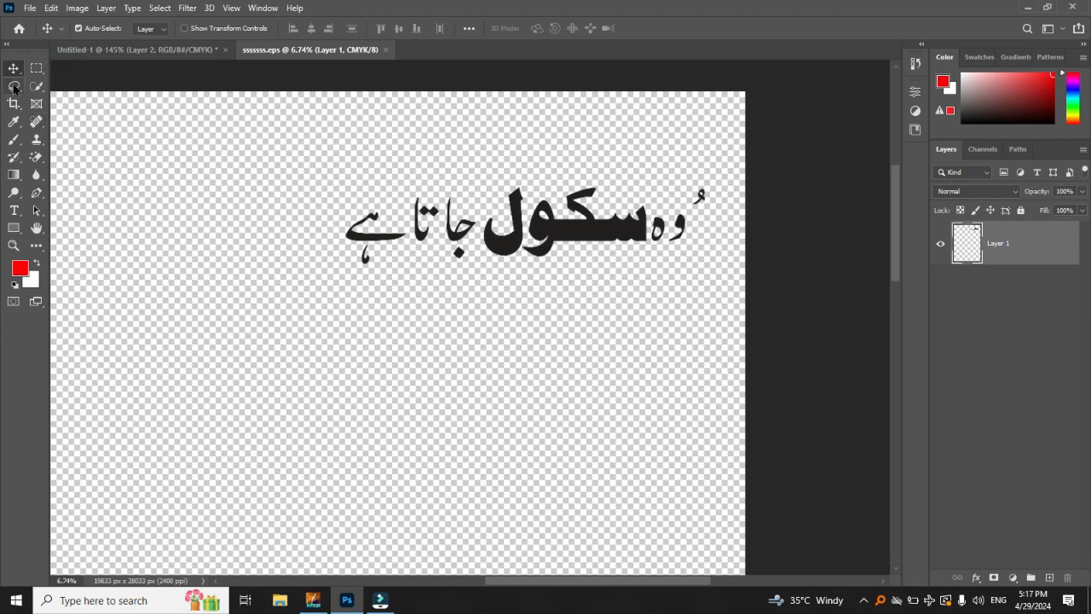
drag(580, 232, 519, 417)
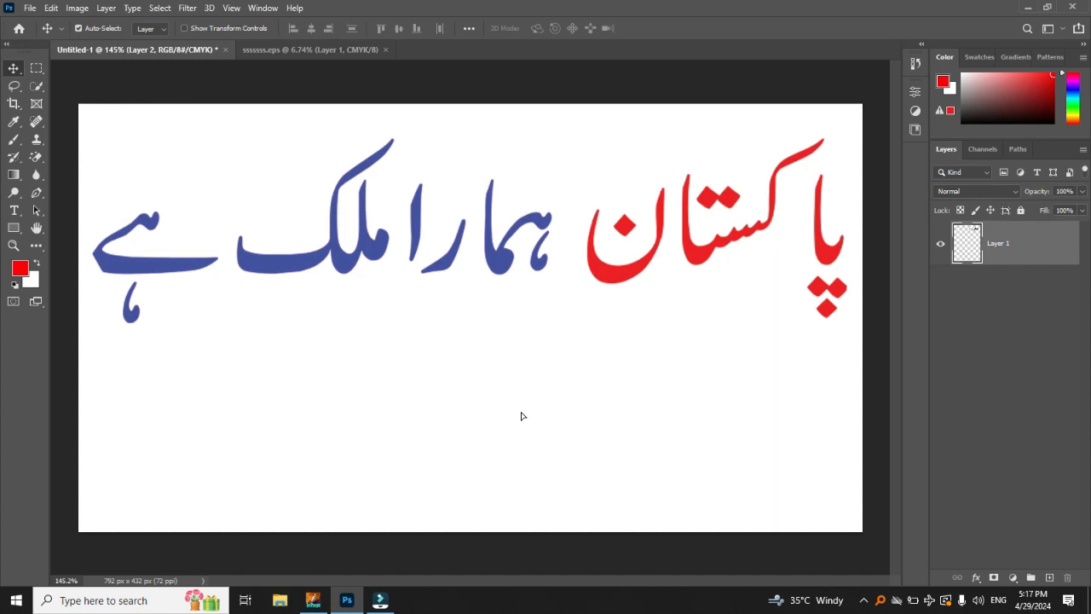
drag(523, 417, 523, 415)
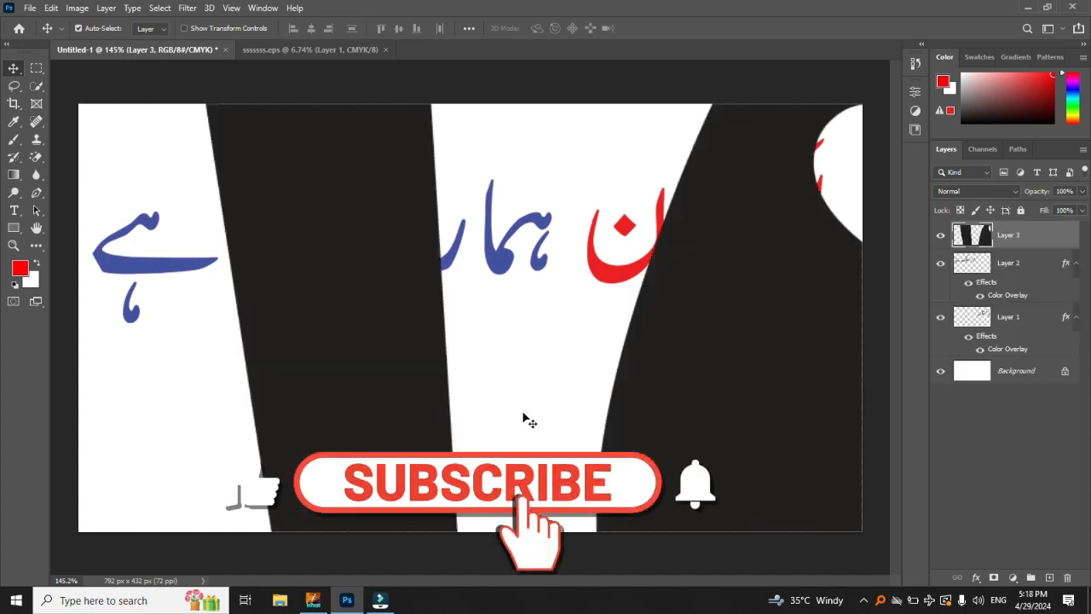
Step: Scale the oversized sentence layer down to about the canvas width, below the red and blue words, and apply the transform
scroll(534, 398, down, 6)
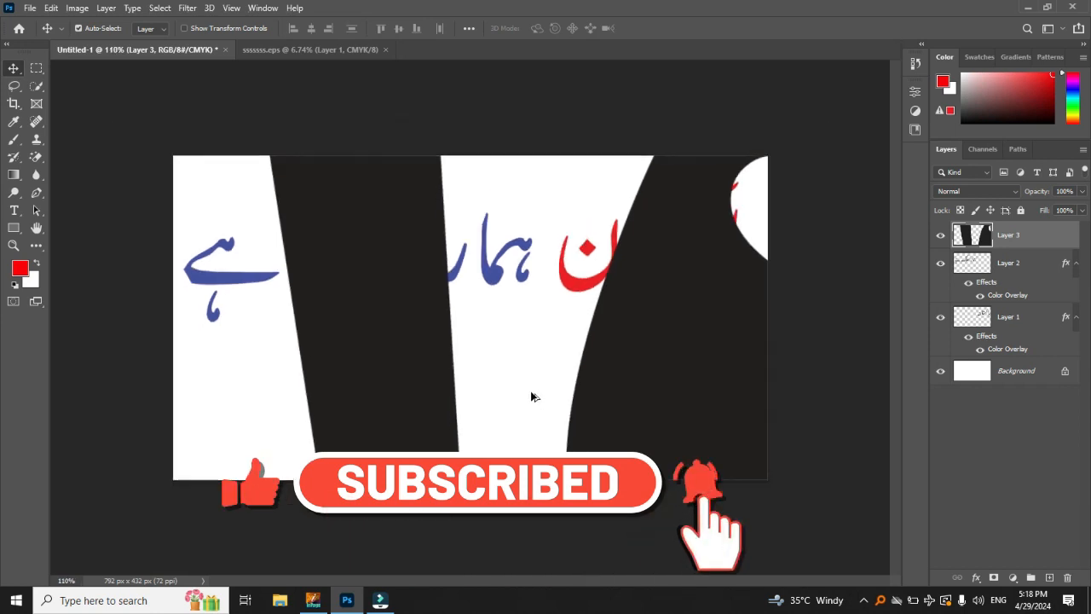
scroll(531, 394, down, 2)
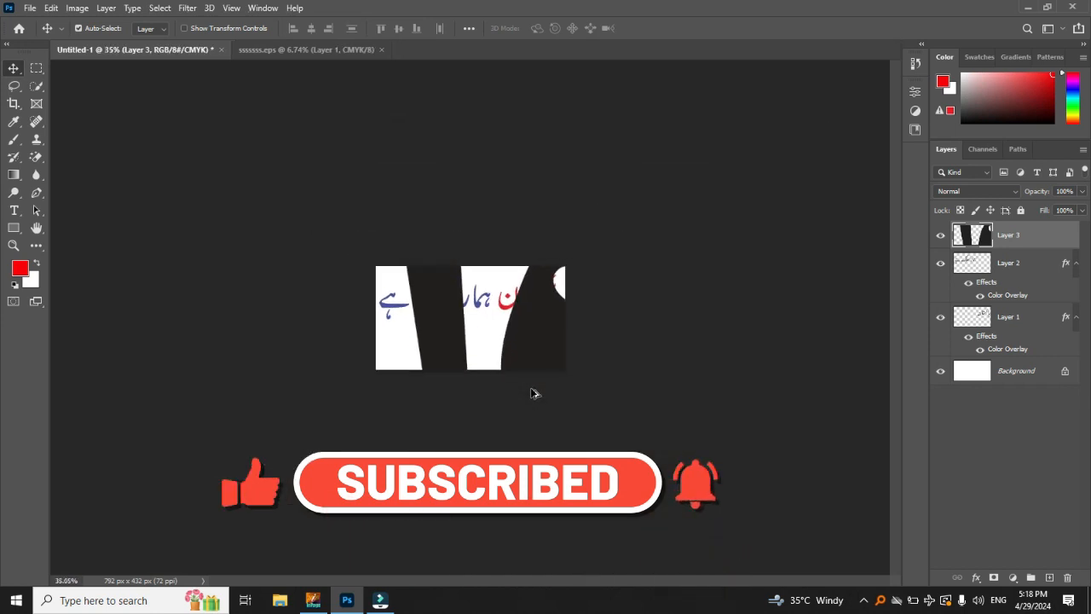
key(ctrl+t)
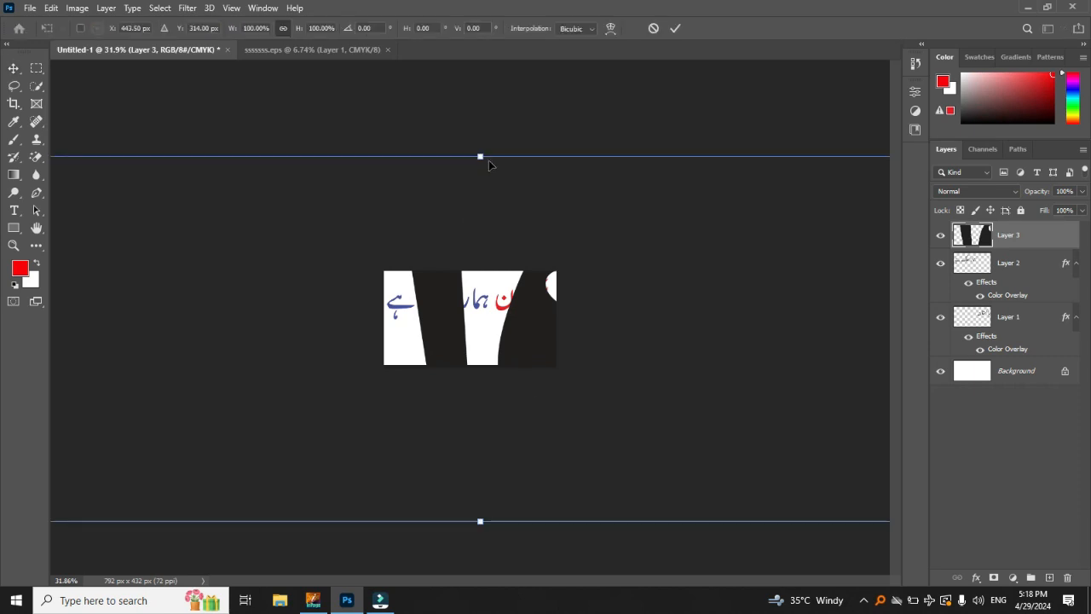
drag(480, 157, 514, 345)
click(676, 29)
key(ctrl+plus)
key(ctrl+plus)
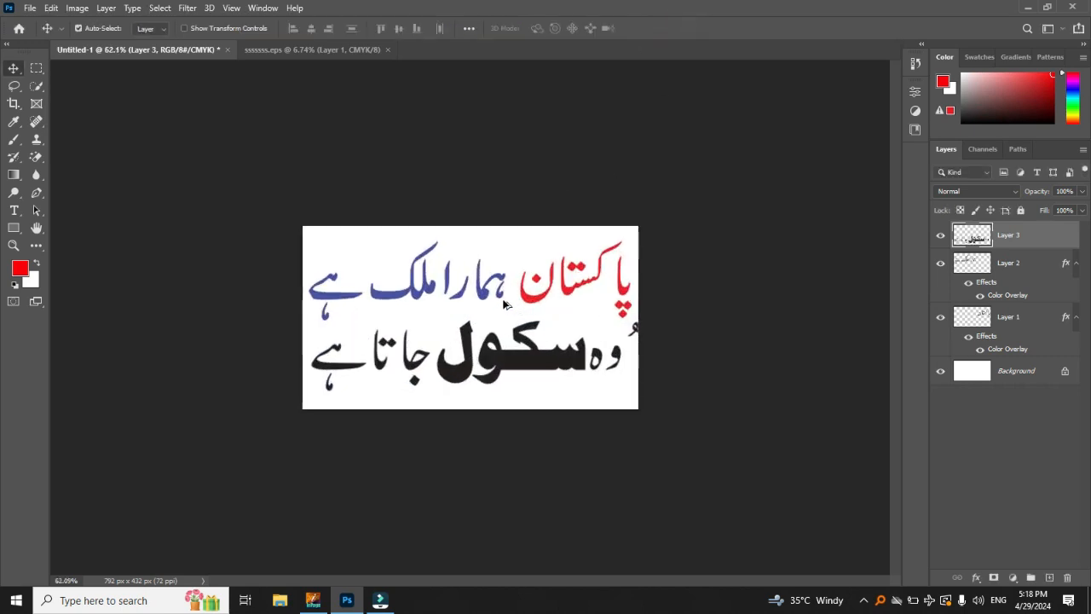
Step: Delete the red and blue word layers and move the black sentence up into their place
key(ctrl+plus)
drag(737, 124, 256, 275)
key(Delete)
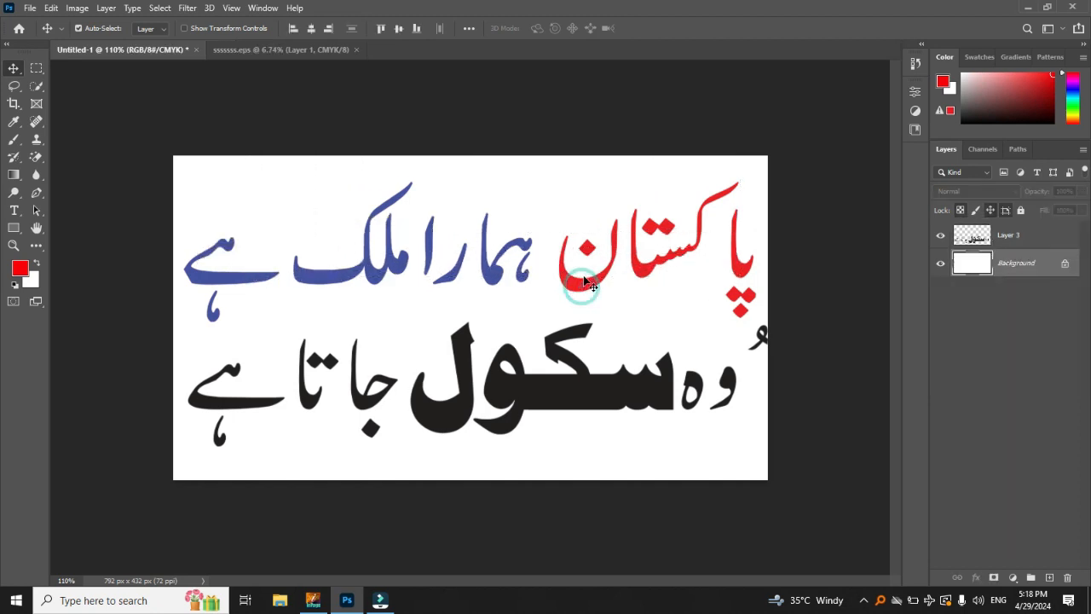
drag(609, 395, 608, 268)
Step: Add a Color Overlay effect to the black sentence layer, Layer 3
double_click(1055, 237)
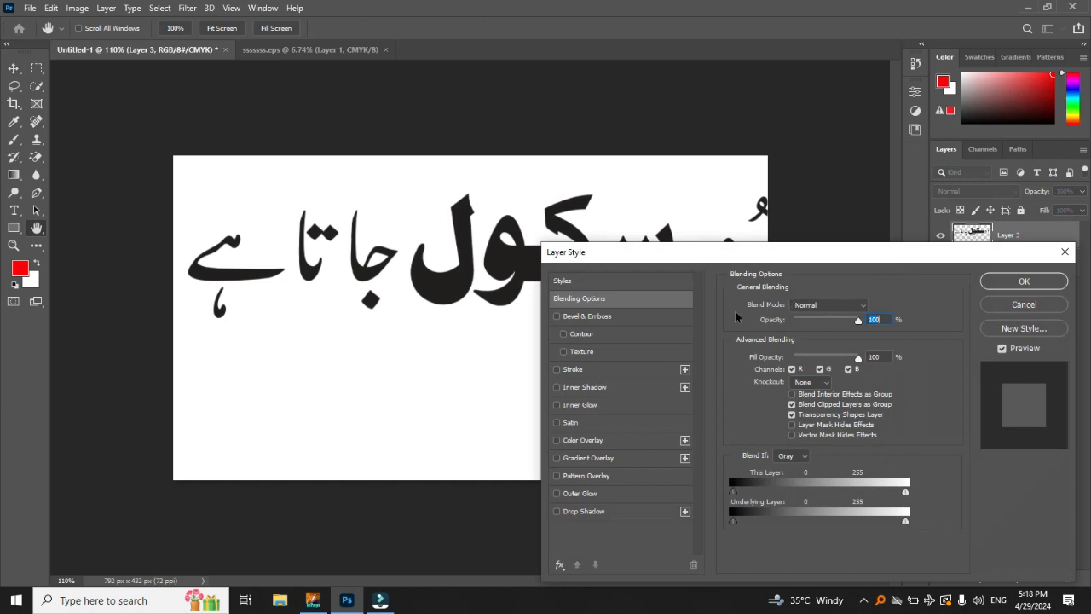
click(633, 441)
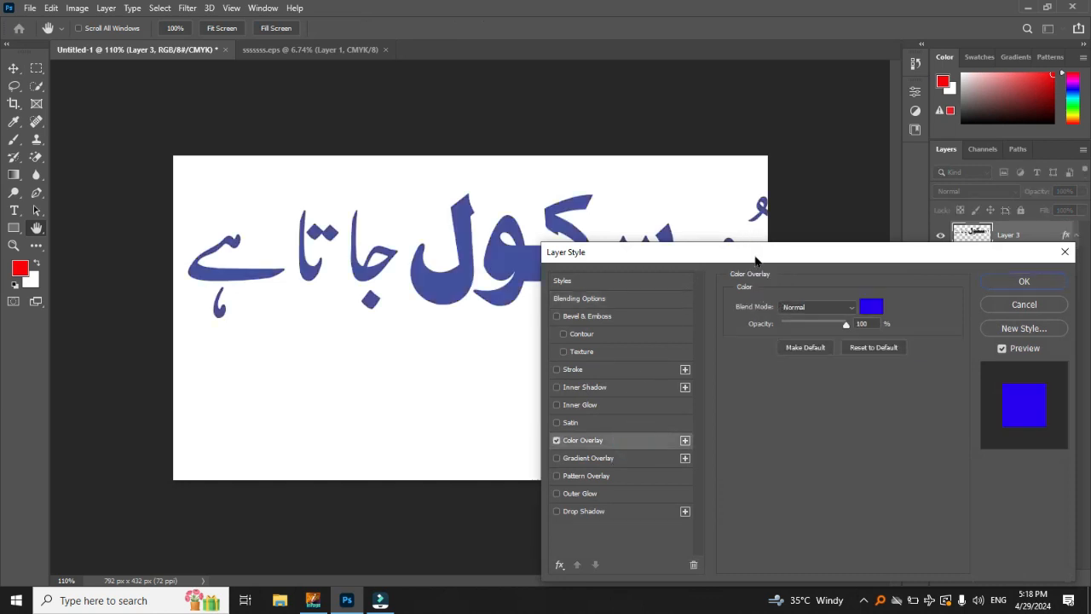
drag(756, 252, 731, 319)
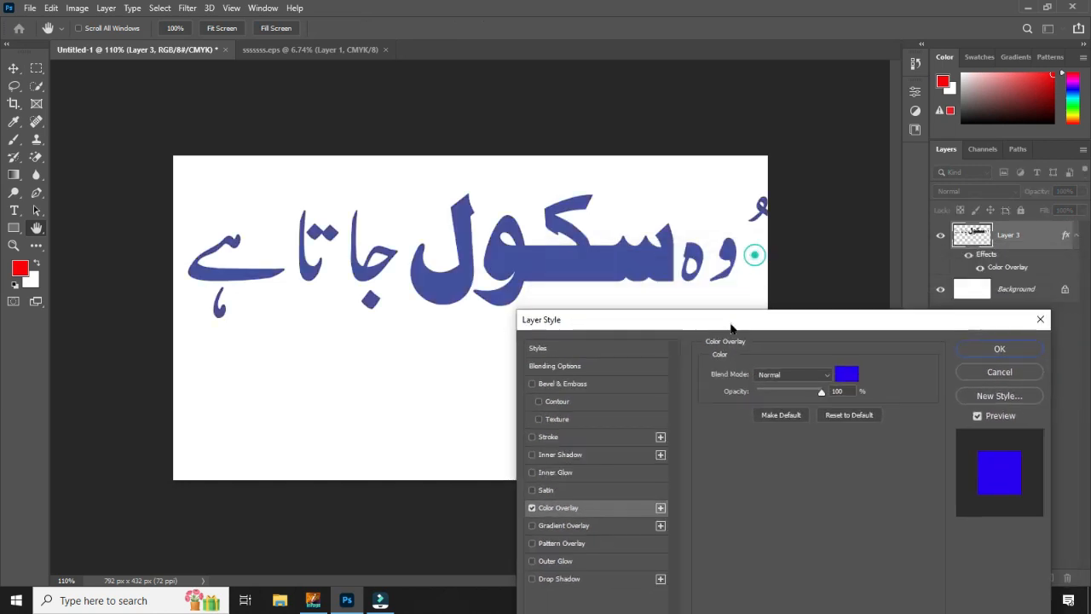
click(847, 374)
drag(514, 95, 792, 85)
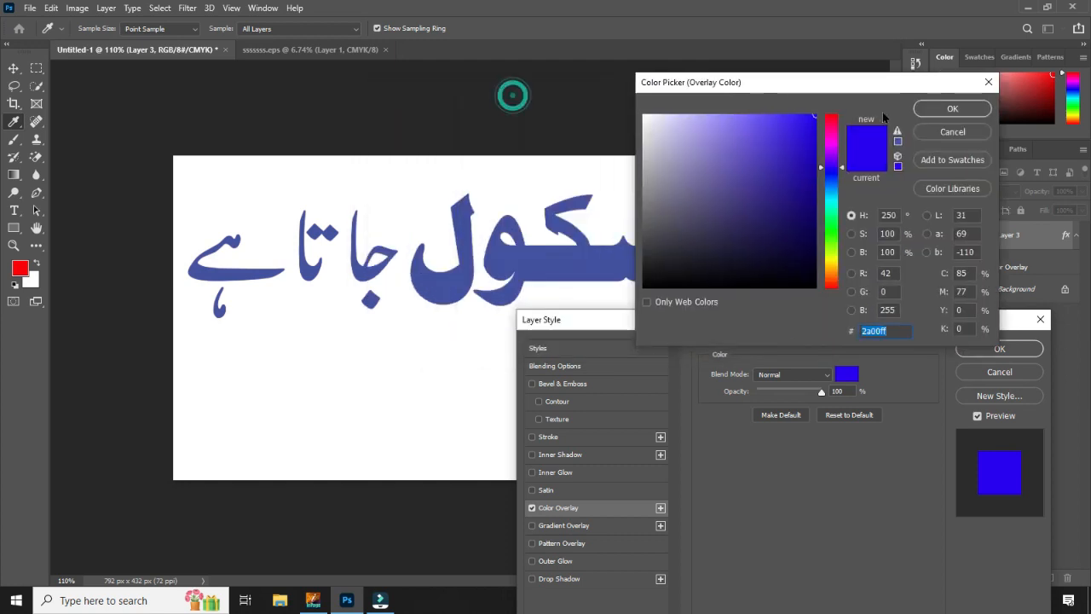
Step: Try an olive green, 6b7f30, as the overlay color of the sentence
click(832, 115)
drag(832, 115, 828, 255)
mouse_move(808, 170)
mouse_down()
mouse_move(782, 244)
mouse_move(751, 201)
mouse_up()
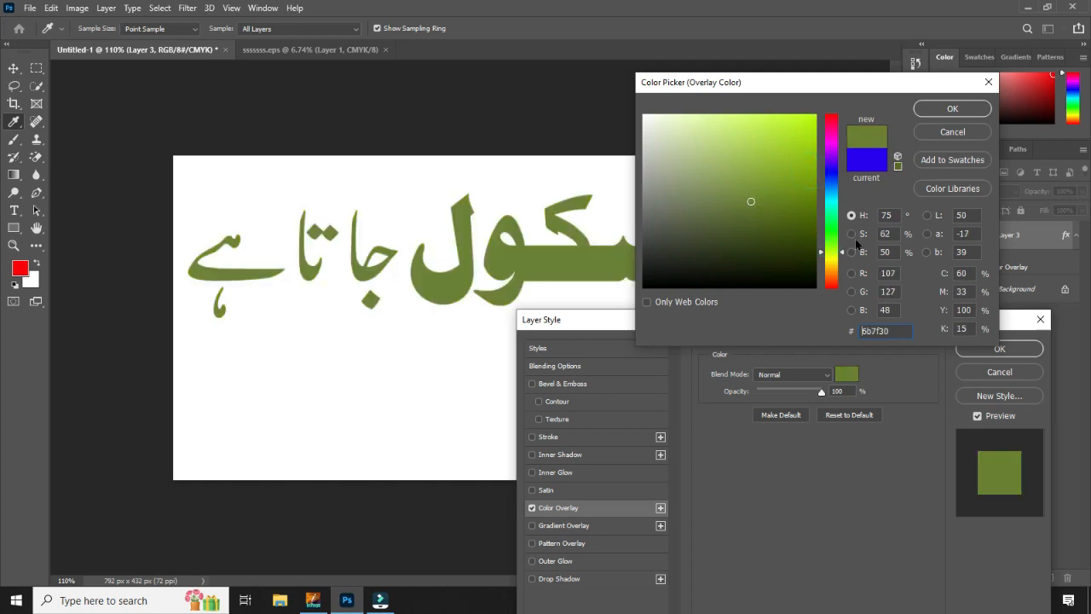
Step: Set the sentence's overlay color to red, e31717, and apply the layer style
drag(839, 256, 832, 113)
click(799, 133)
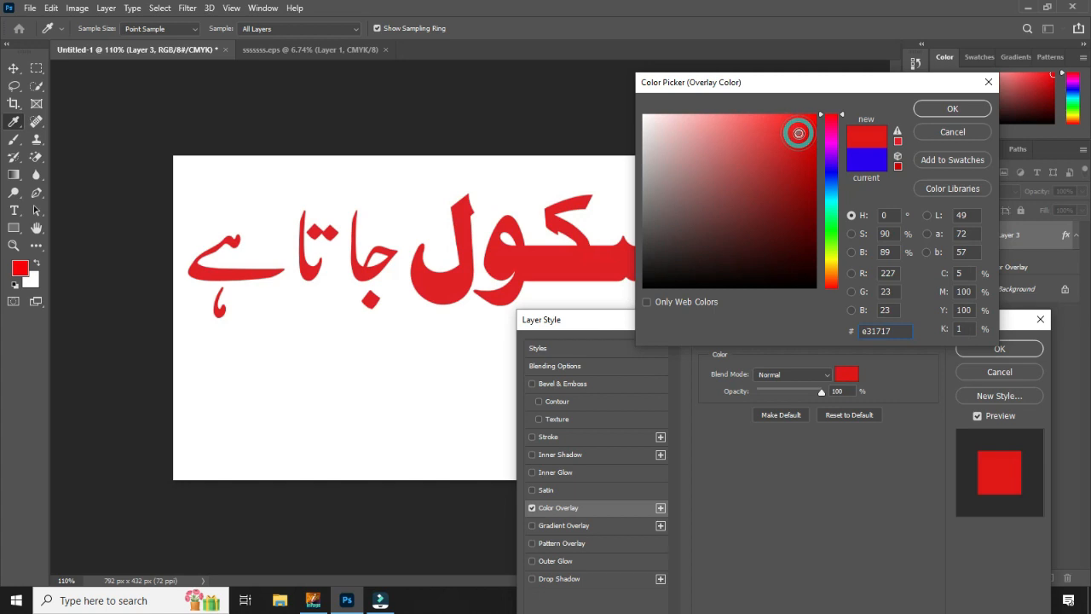
click(952, 109)
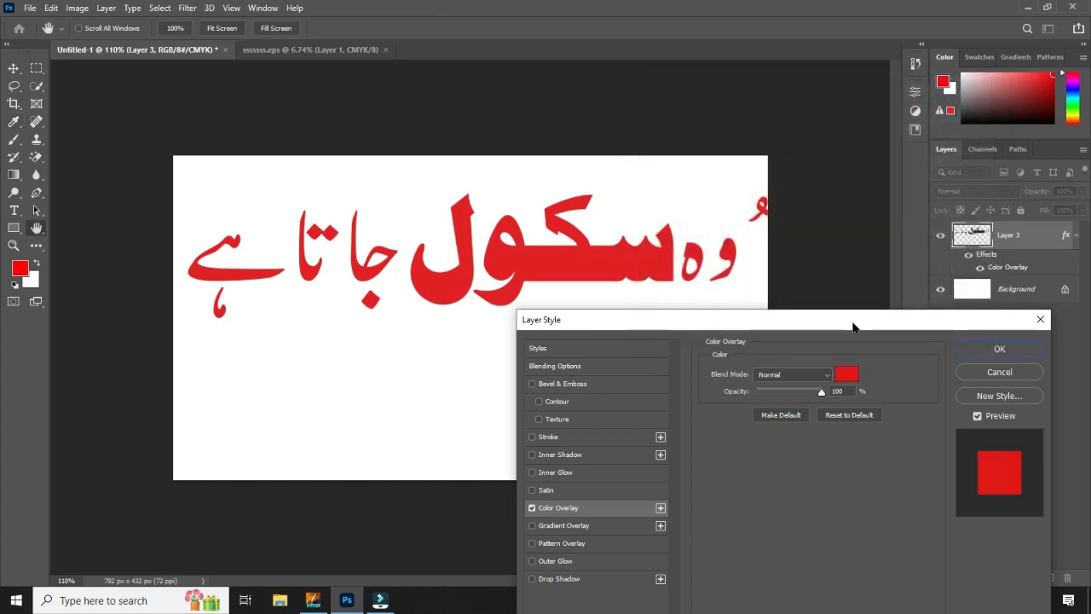
drag(853, 321, 725, 375)
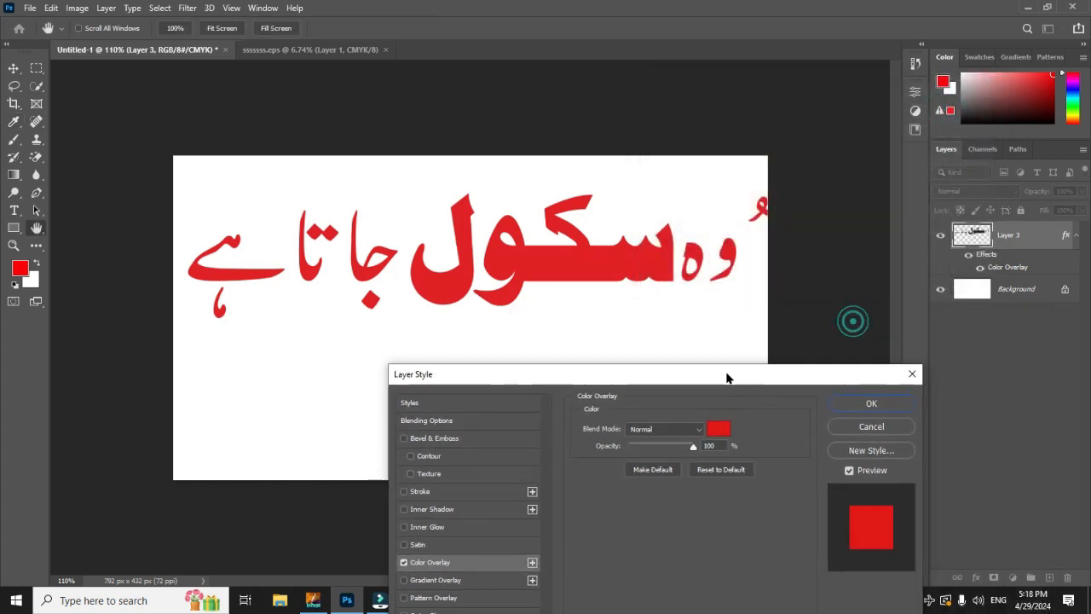
click(871, 404)
Step: Shift the sentence until the small mark above its first word is fully on the canvas, and remove that mark with a Lasso selection
drag(608, 257, 635, 262)
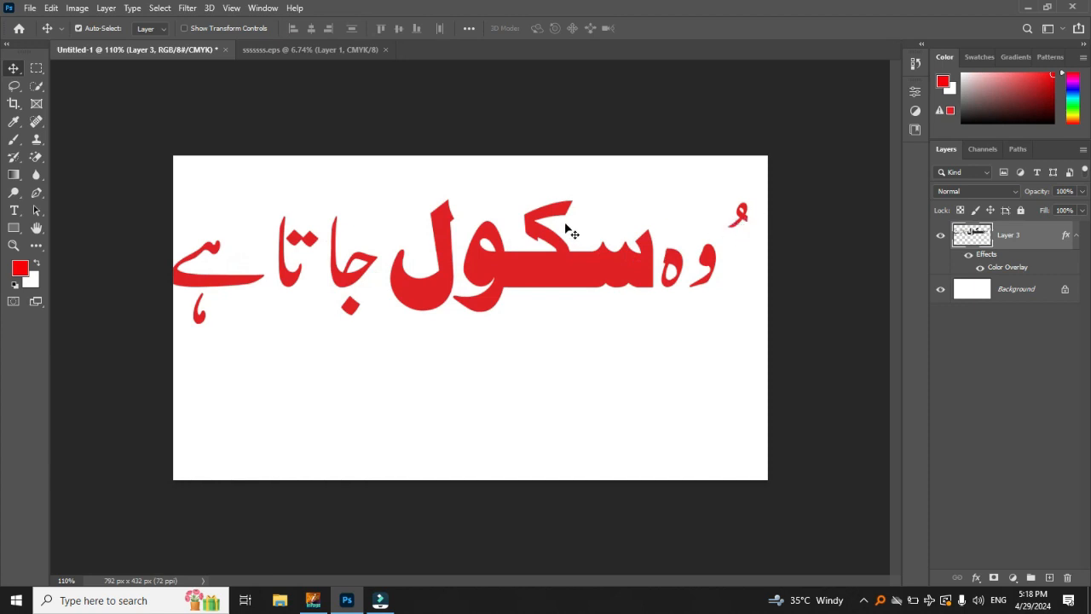
right_click(13, 85)
click(90, 87)
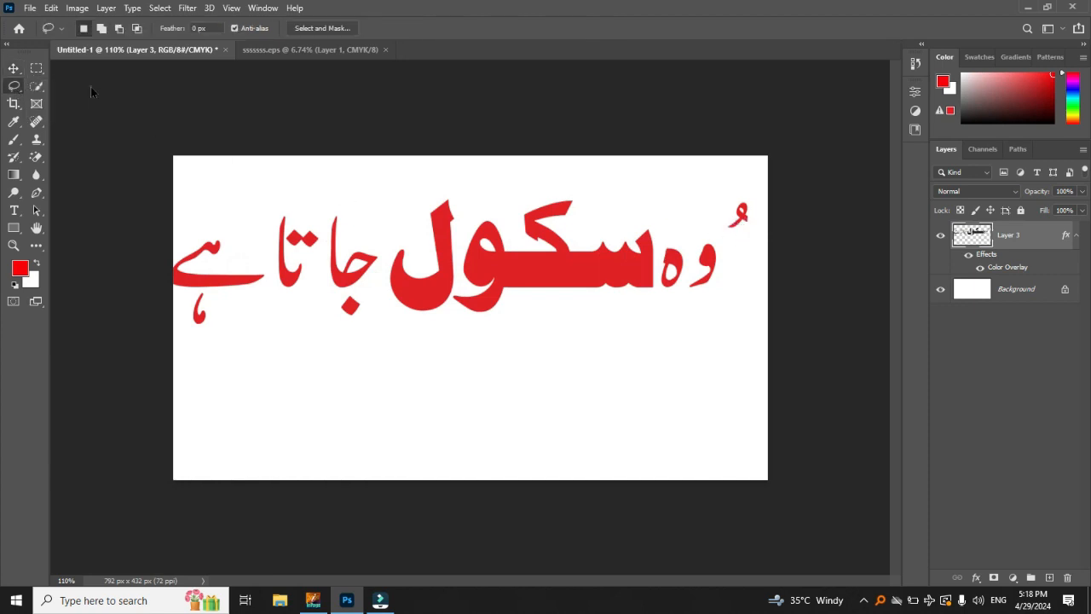
right_click(13, 85)
click(78, 85)
mouse_move(748, 197)
mouse_down()
mouse_move(731, 232)
mouse_move(760, 213)
mouse_move(759, 232)
mouse_up()
key(ctrl+x)
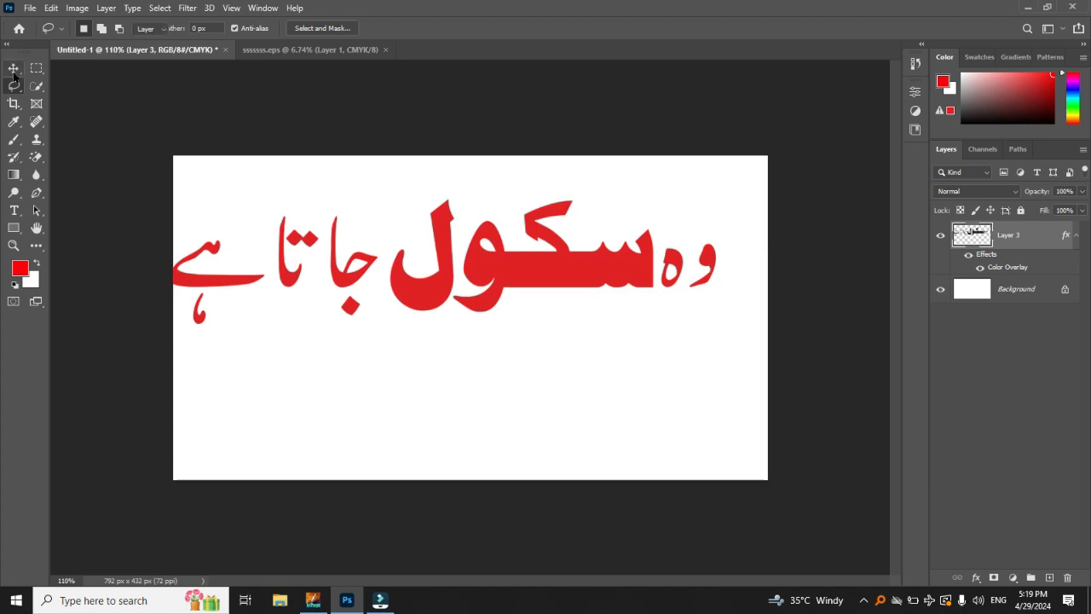
Step: Reposition the red sentence with the Move tool so it sits centered across the upper half of the canvas
click(13, 68)
drag(537, 258, 555, 253)
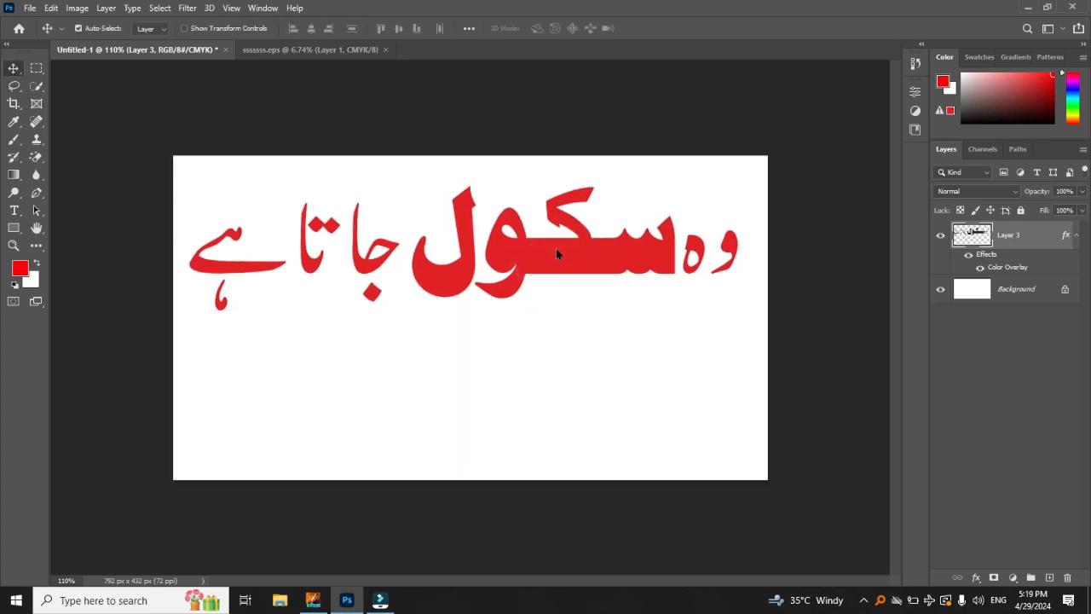
drag(609, 259, 626, 266)
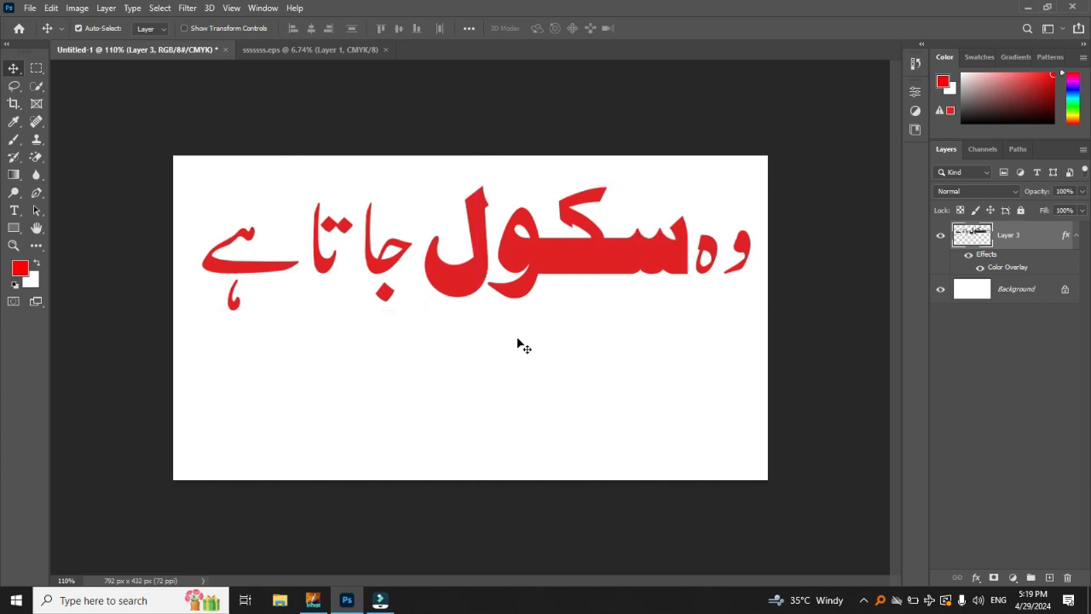
drag(588, 279, 597, 243)
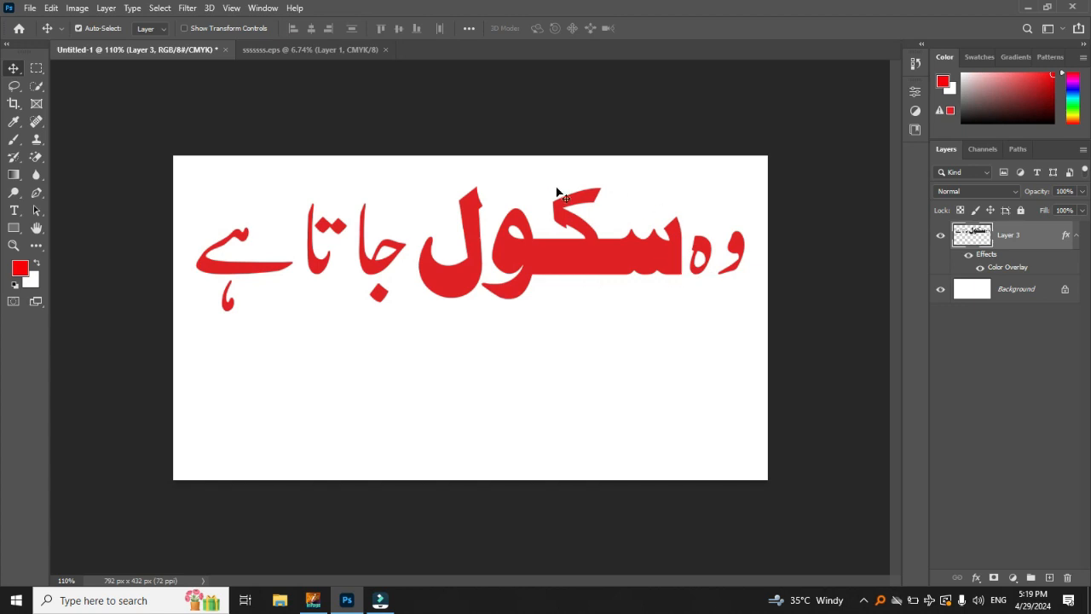
Step: Lasso the bold word سکول in the sentence, cut it out and paste it onto its own layer
drag(15, 86, 67, 85)
mouse_move(687, 269)
mouse_down()
mouse_move(684, 211)
mouse_move(600, 221)
mouse_move(607, 182)
mouse_move(612, 192)
mouse_move(534, 212)
mouse_move(497, 210)
mouse_move(466, 190)
mouse_move(444, 236)
mouse_up()
mouse_move(421, 232)
mouse_down()
mouse_move(410, 285)
mouse_move(452, 312)
mouse_move(469, 300)
mouse_move(524, 309)
mouse_move(542, 291)
mouse_move(692, 275)
mouse_up()
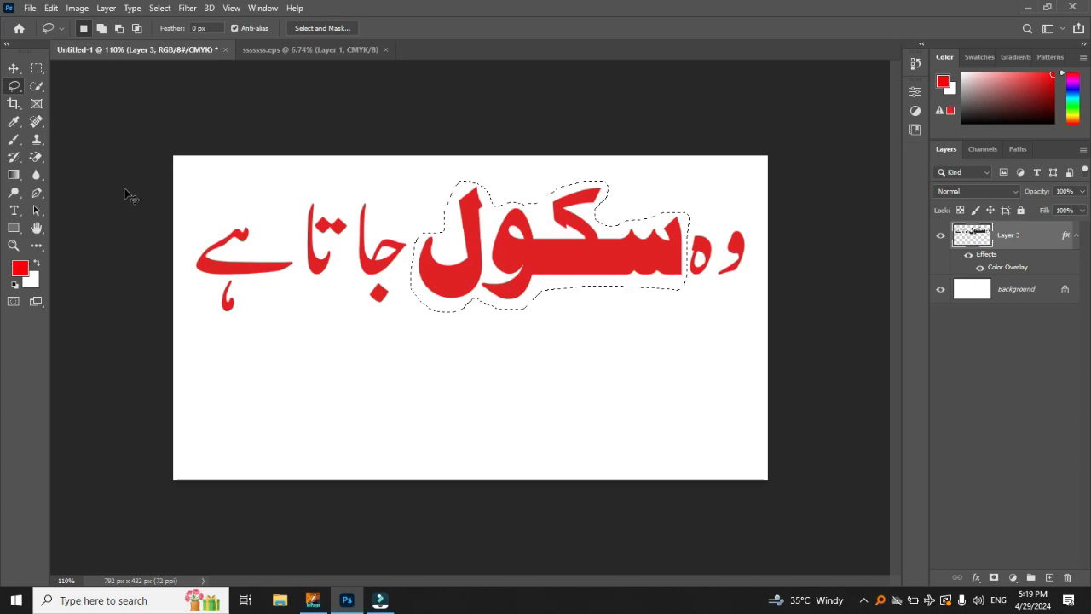
key(Delete)
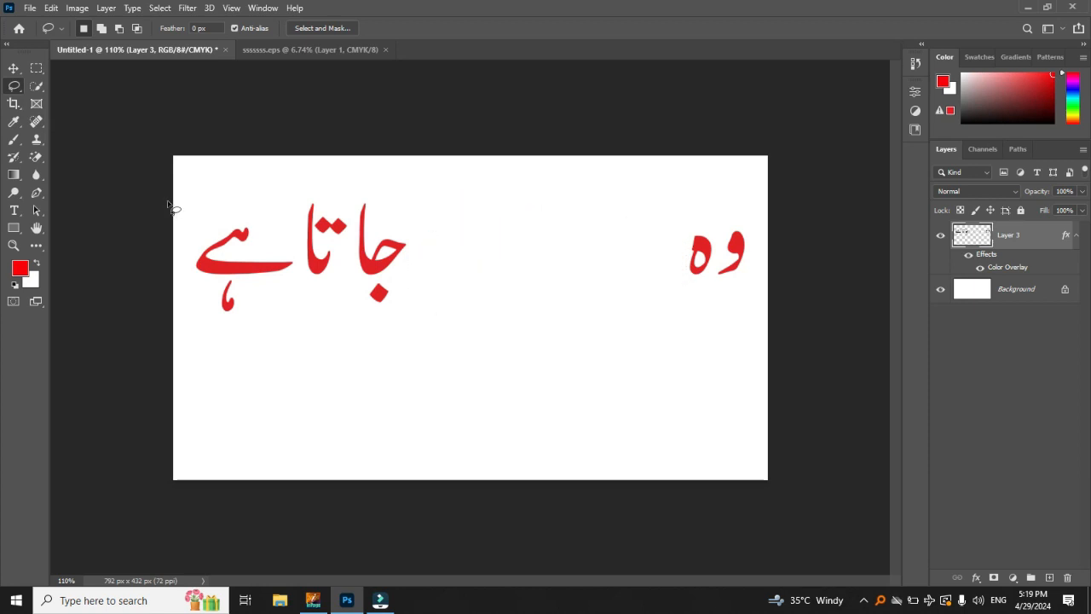
key(ctrl+v)
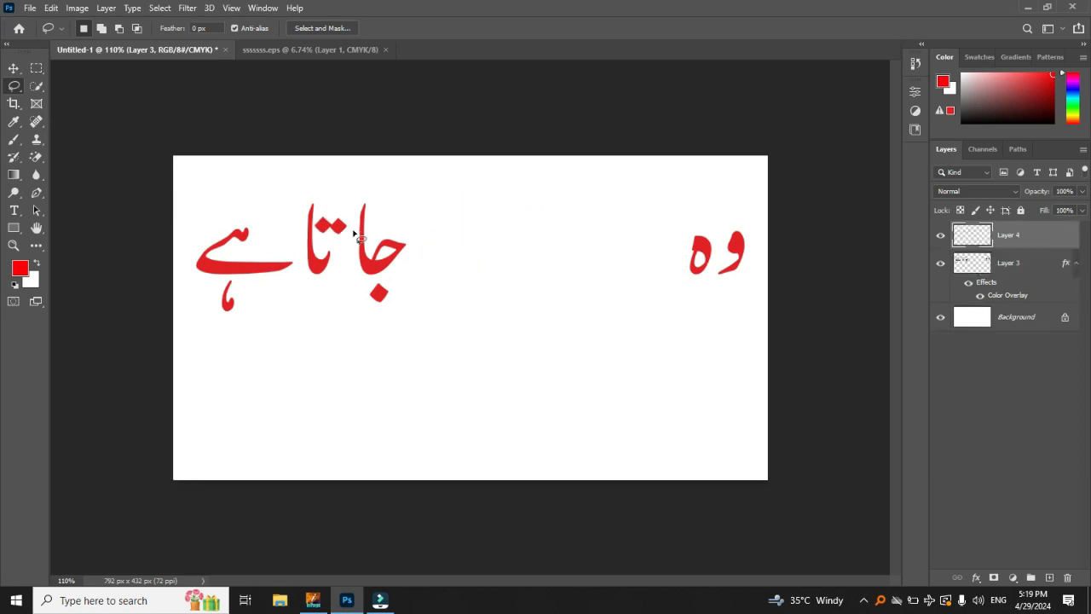
Step: Move the pasted word back into the gap in the sentence and rename its layer as school
key(v)
drag(489, 329, 551, 260)
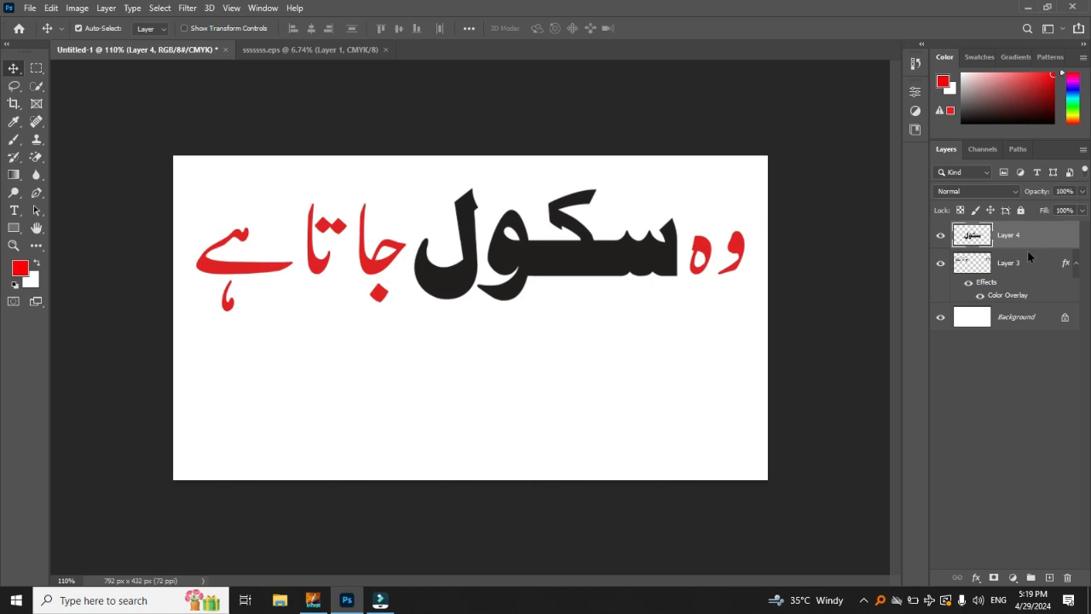
double_click(1008, 237)
key(Return)
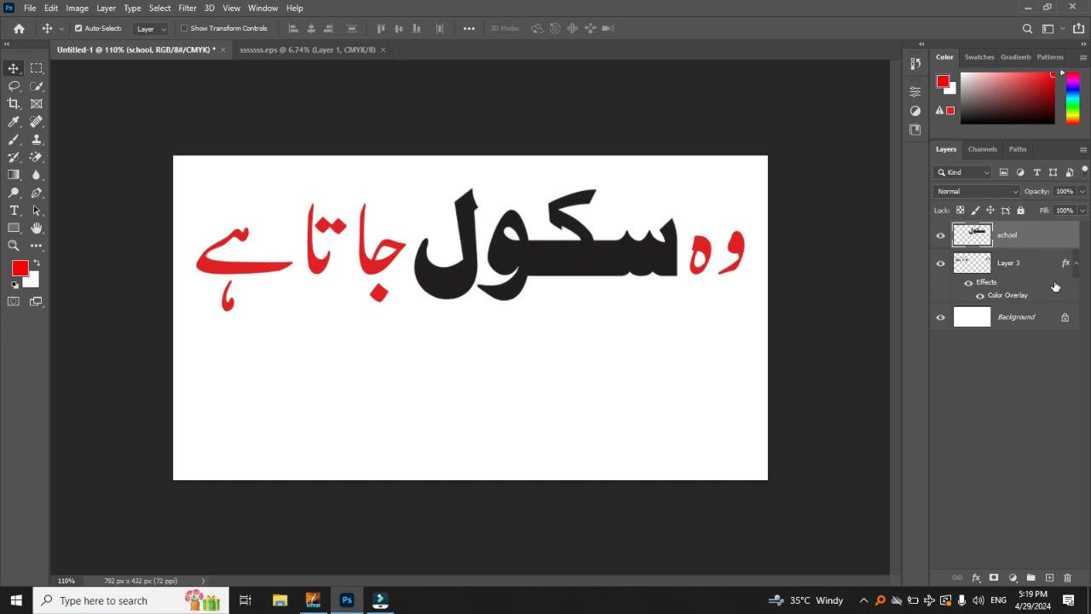
Step: Add a Color Overlay effect to the school layer
double_click(1058, 236)
drag(704, 245, 825, 146)
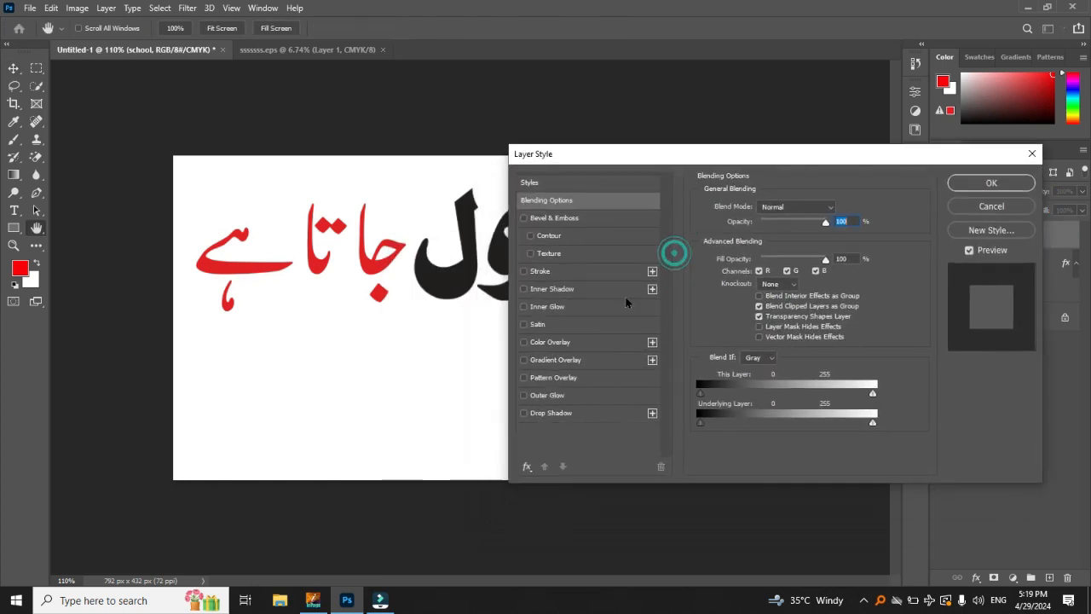
click(601, 341)
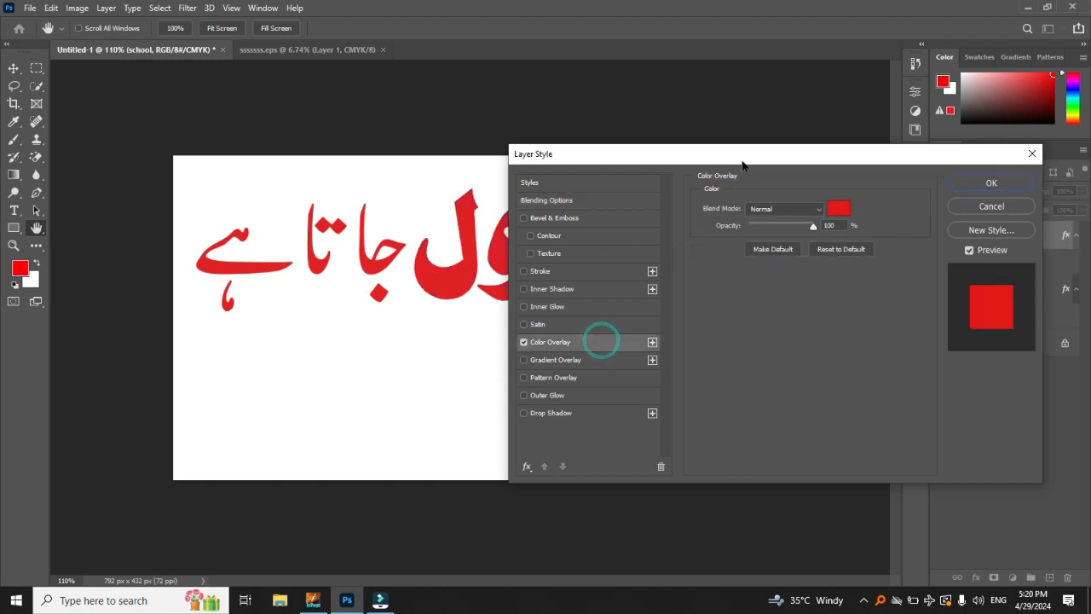
drag(749, 157, 622, 311)
Step: Set the school layer's overlay color to dark blue, about 3816a5, and apply the layer style
click(715, 363)
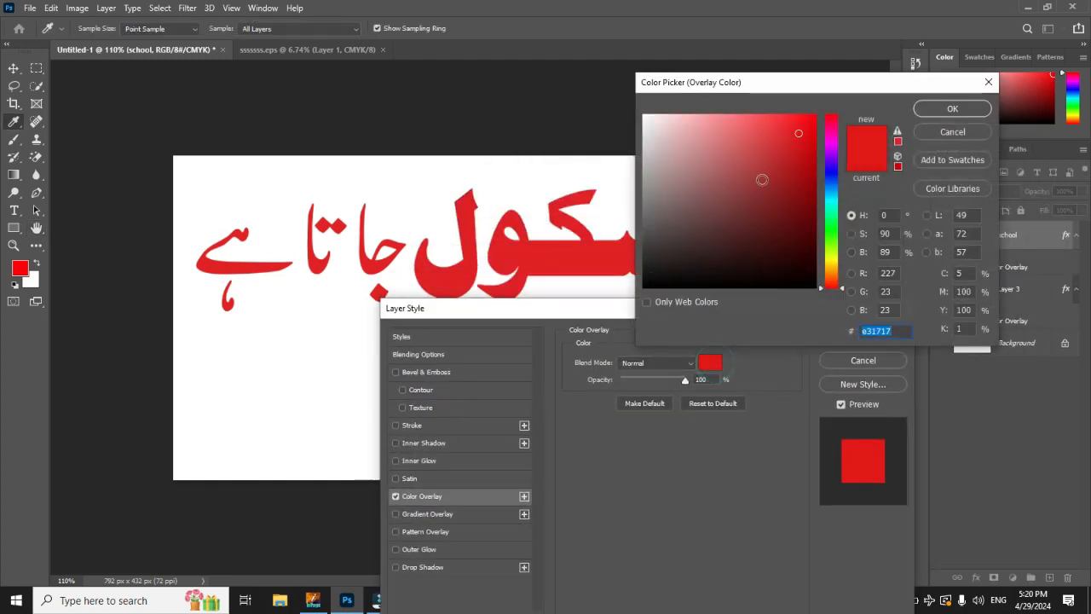
click(833, 168)
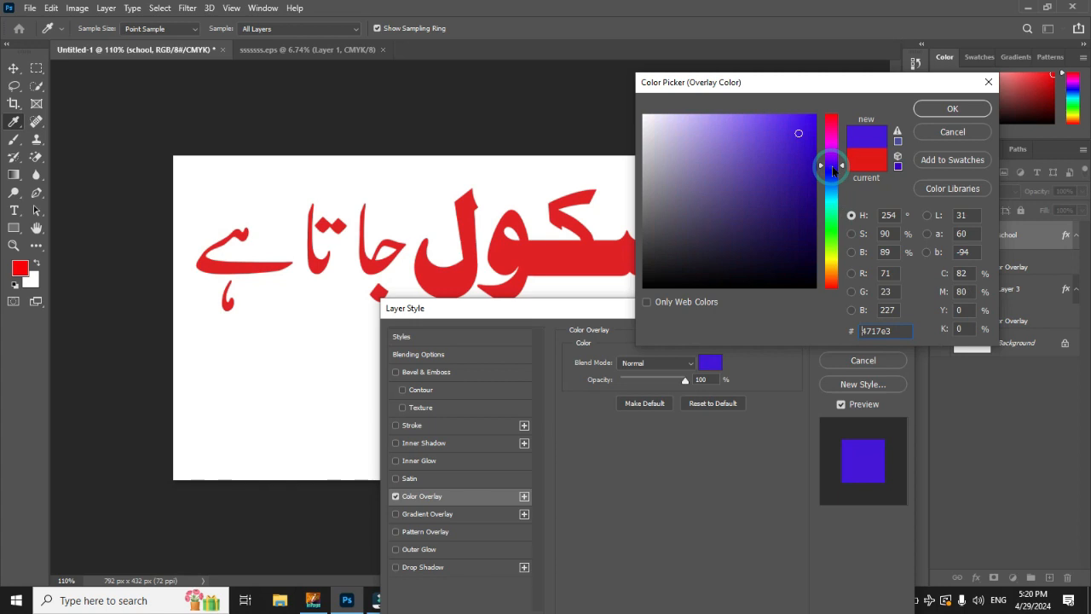
click(793, 163)
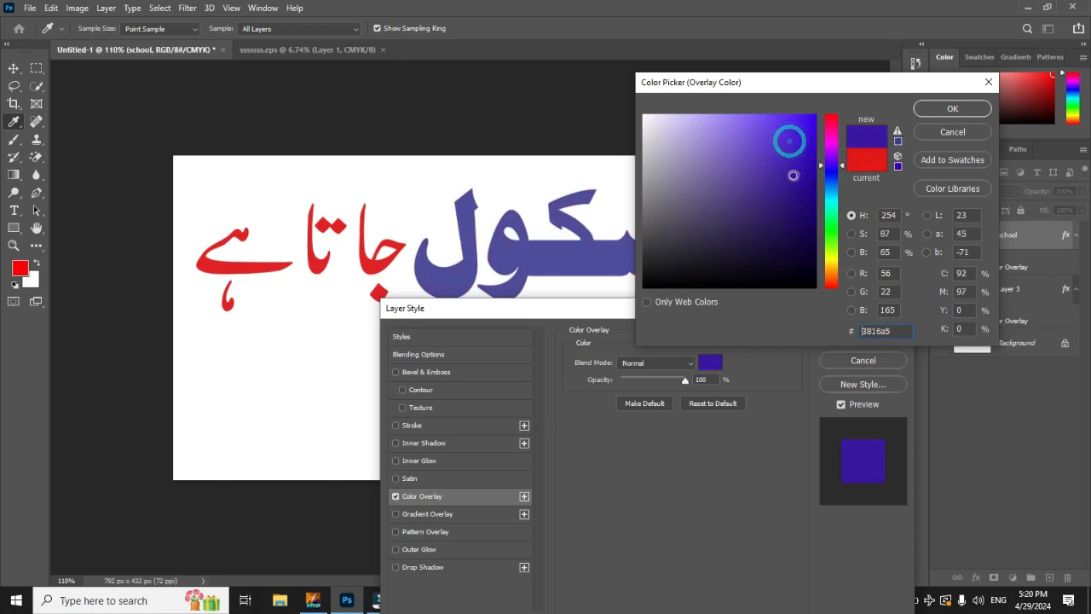
click(792, 175)
click(953, 108)
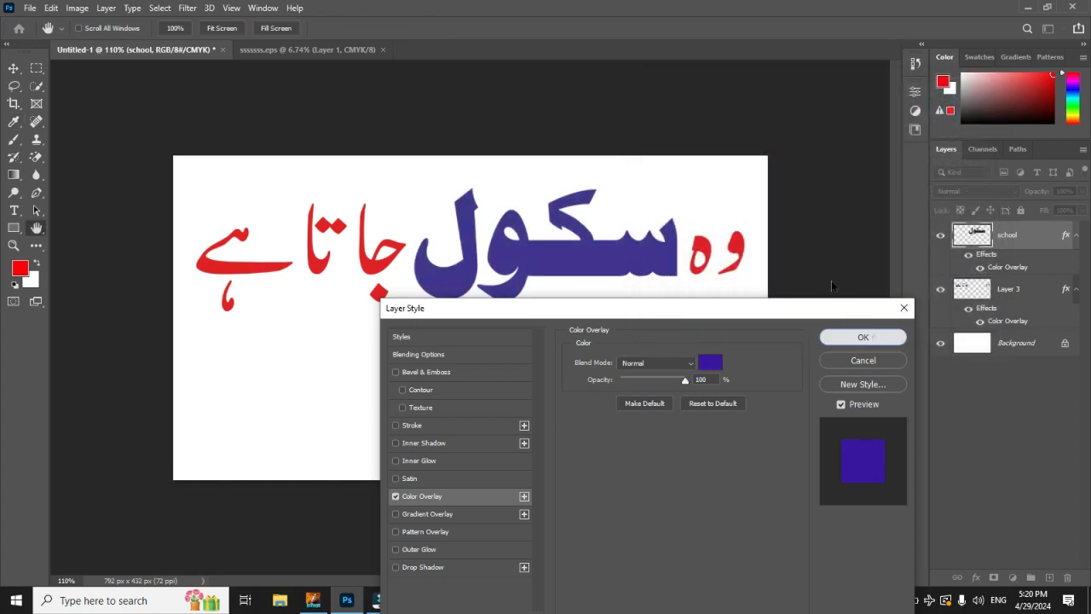
click(869, 337)
Step: Select the blue word and the red words on the canvas in turn to check their separate layers
click(614, 256)
click(375, 273)
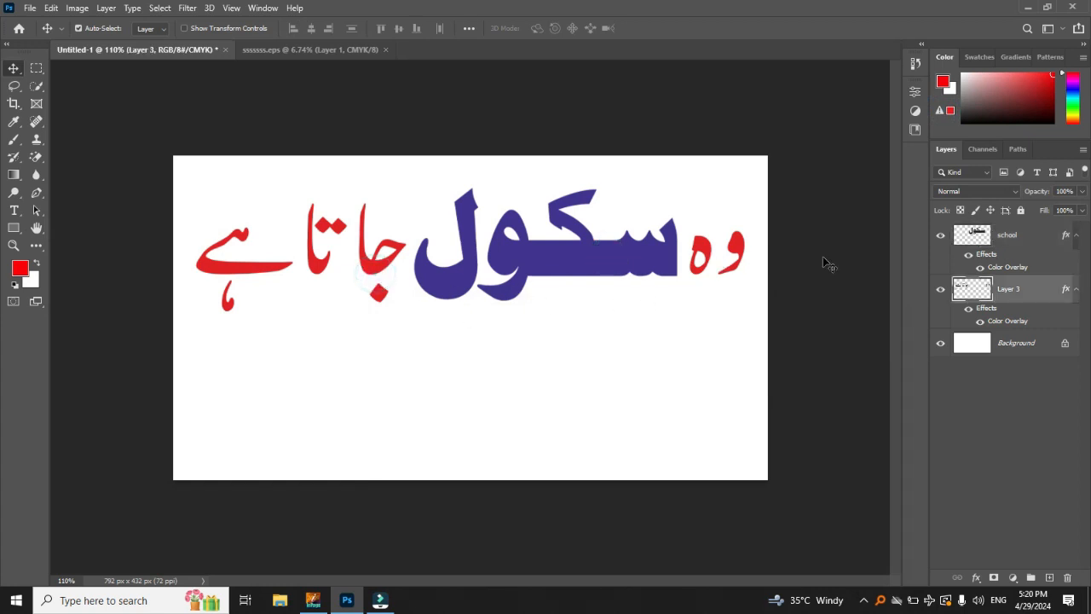
click(731, 241)
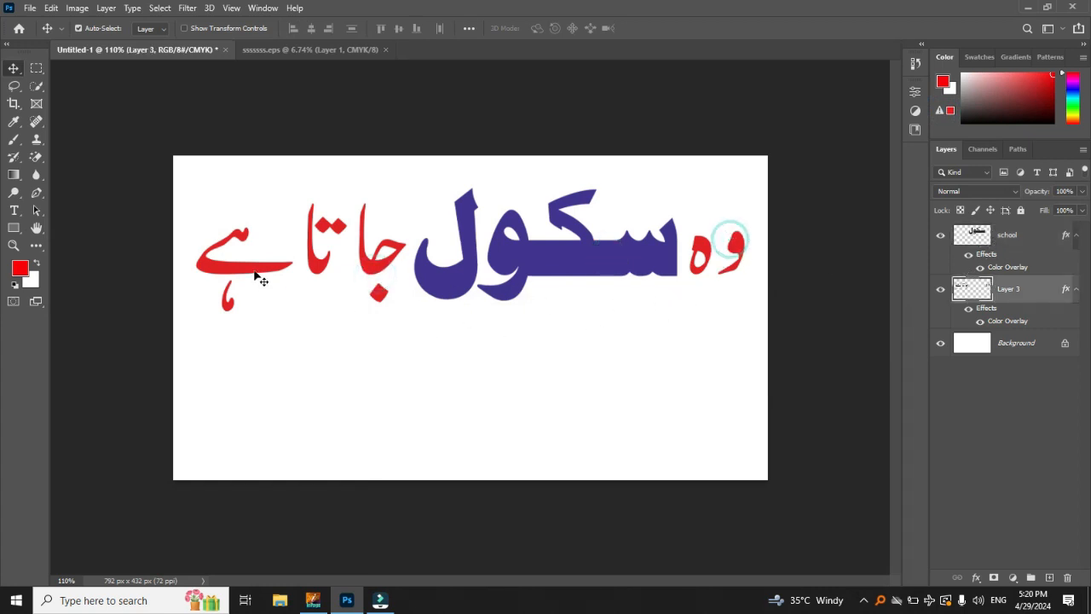